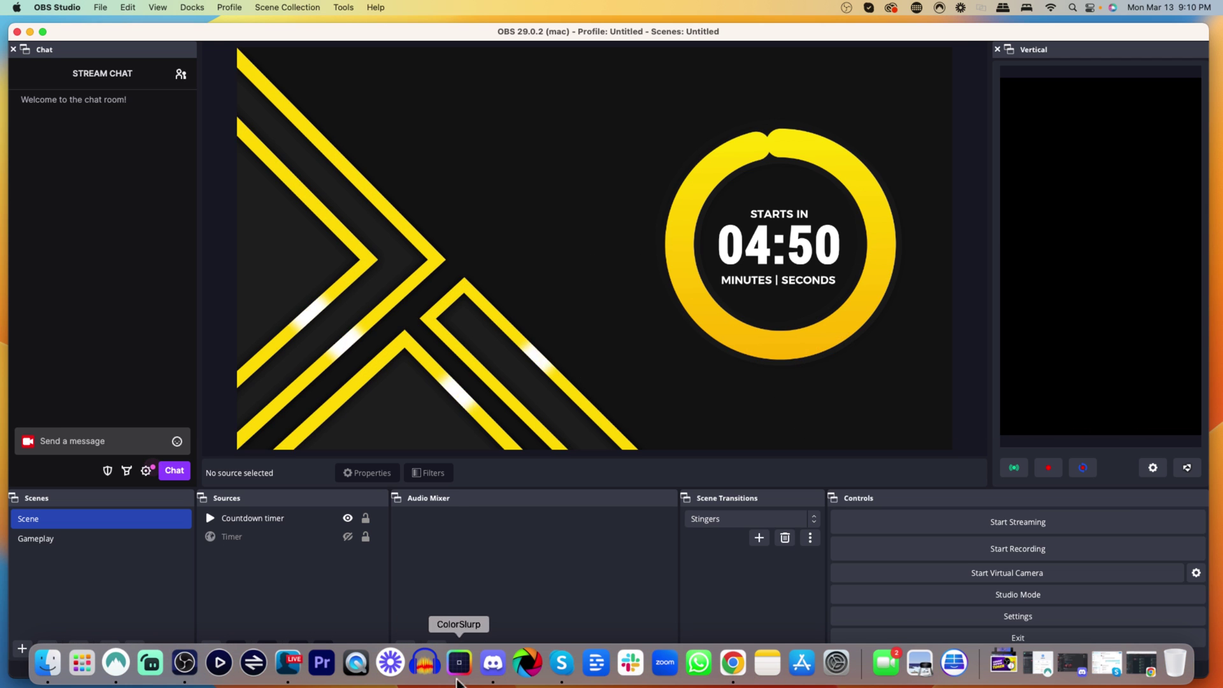
# Bring up Google Chrome showing the StreamElements home page
pyautogui.click(732, 662)
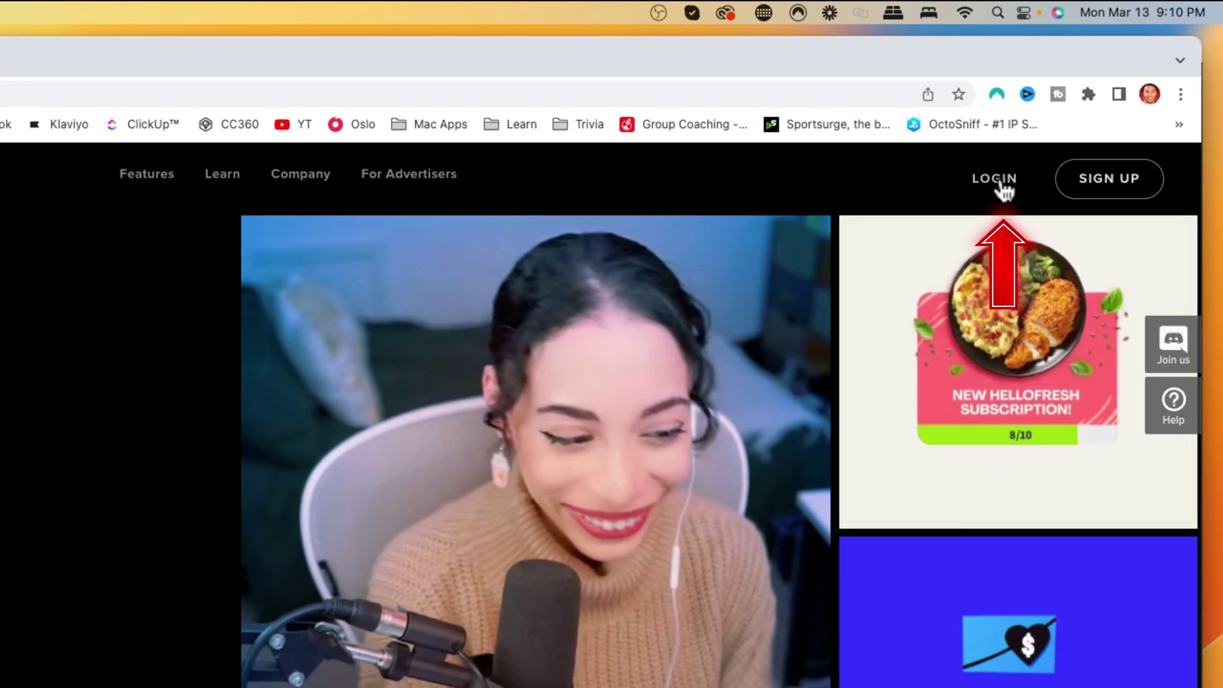
# Log in to StreamElements with Twitch and go to the Streaming tools Overlays list
pyautogui.click(998, 182)
pyautogui.click(640, 300)
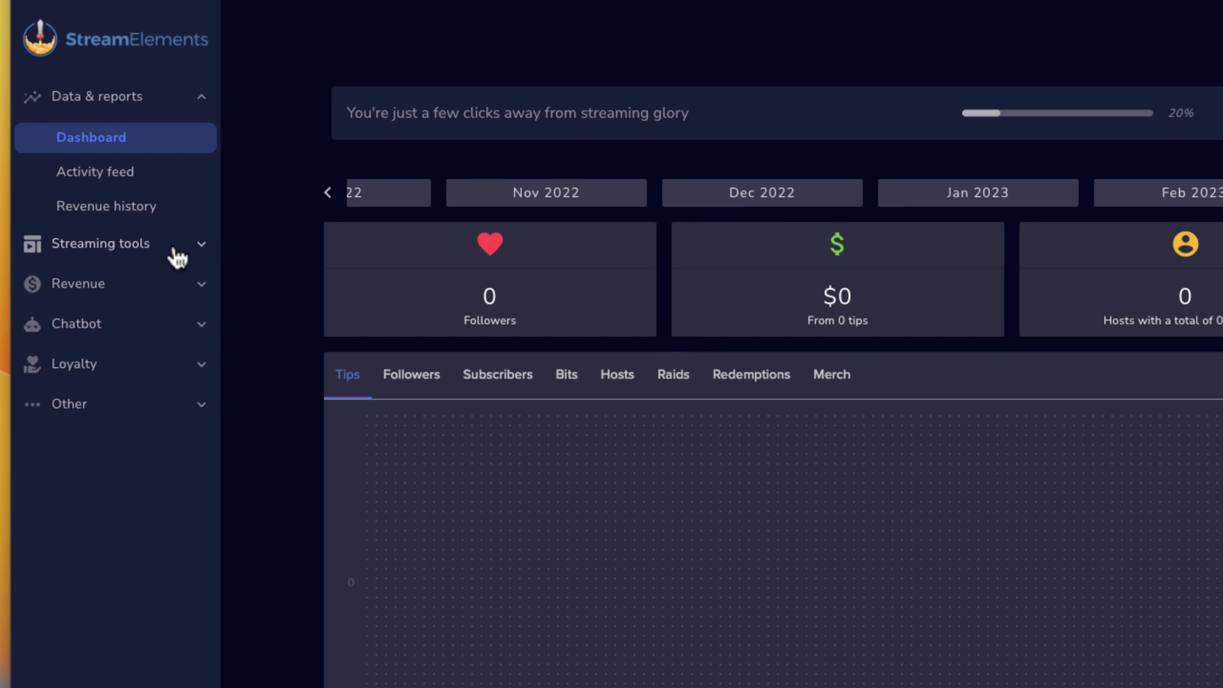
pyautogui.click(116, 258)
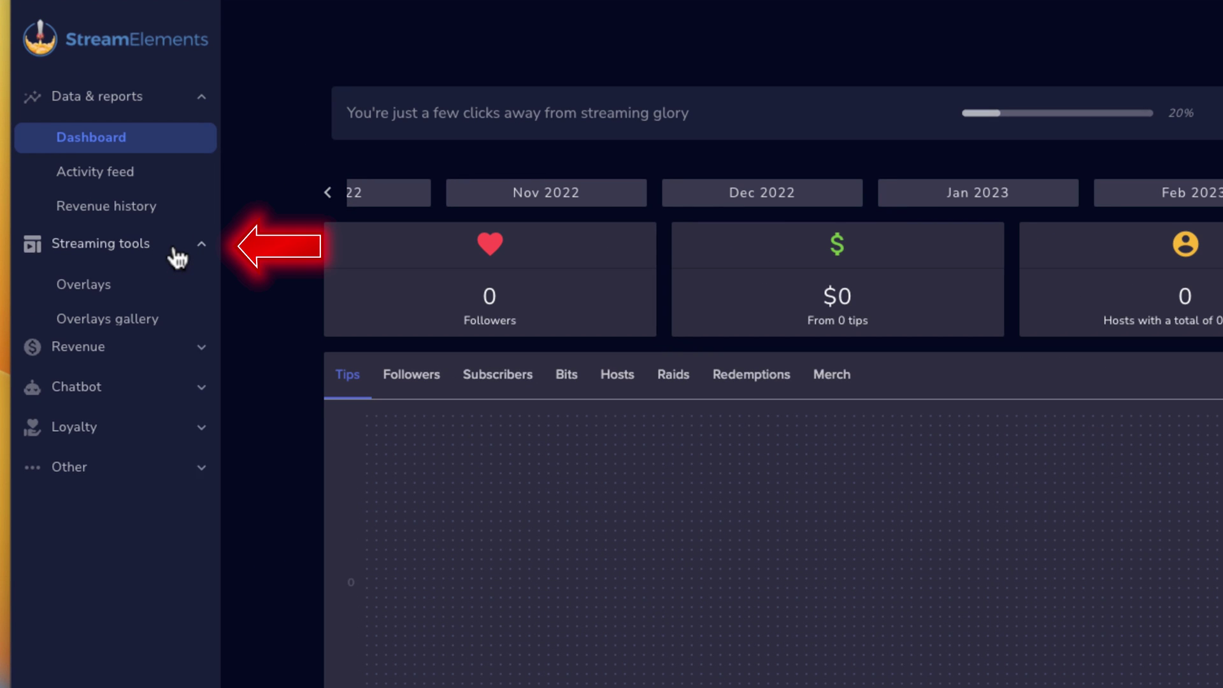
pyautogui.click(86, 284)
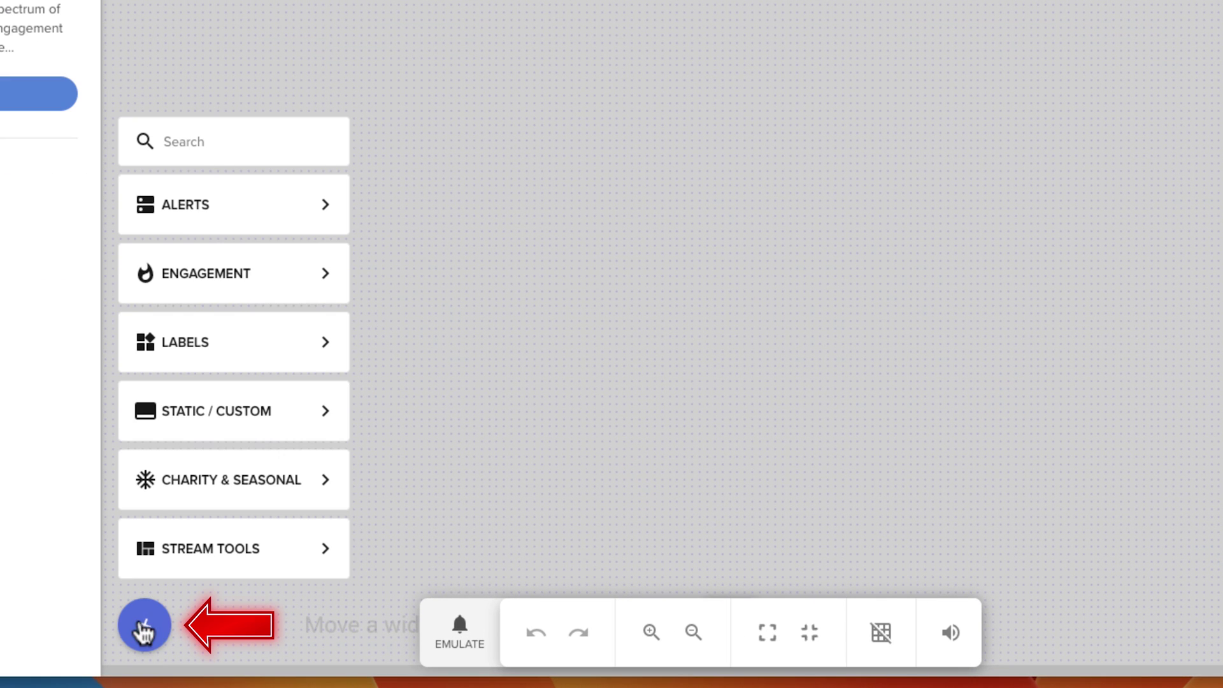
# Add the 'Your stream's chat' widget and drag it to the canvas's right side
pyautogui.click(421, 543)
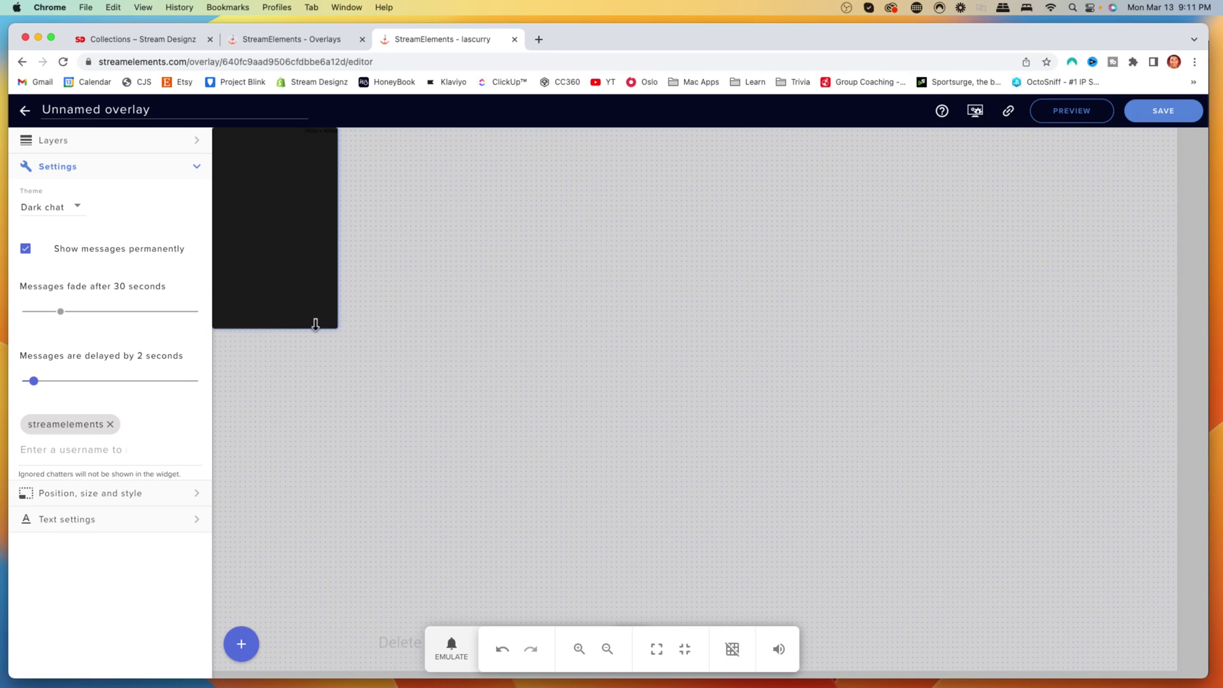
pyautogui.moveTo(314, 320)
pyautogui.mouseDown()
pyautogui.moveTo(384, 286)
pyautogui.moveTo(574, 334)
pyautogui.moveTo(631, 409)
pyautogui.moveTo(778, 500)
pyautogui.moveTo(775, 529)
pyautogui.mouseUp()
pyautogui.moveTo(665, 406); pyautogui.dragTo(670, 405)
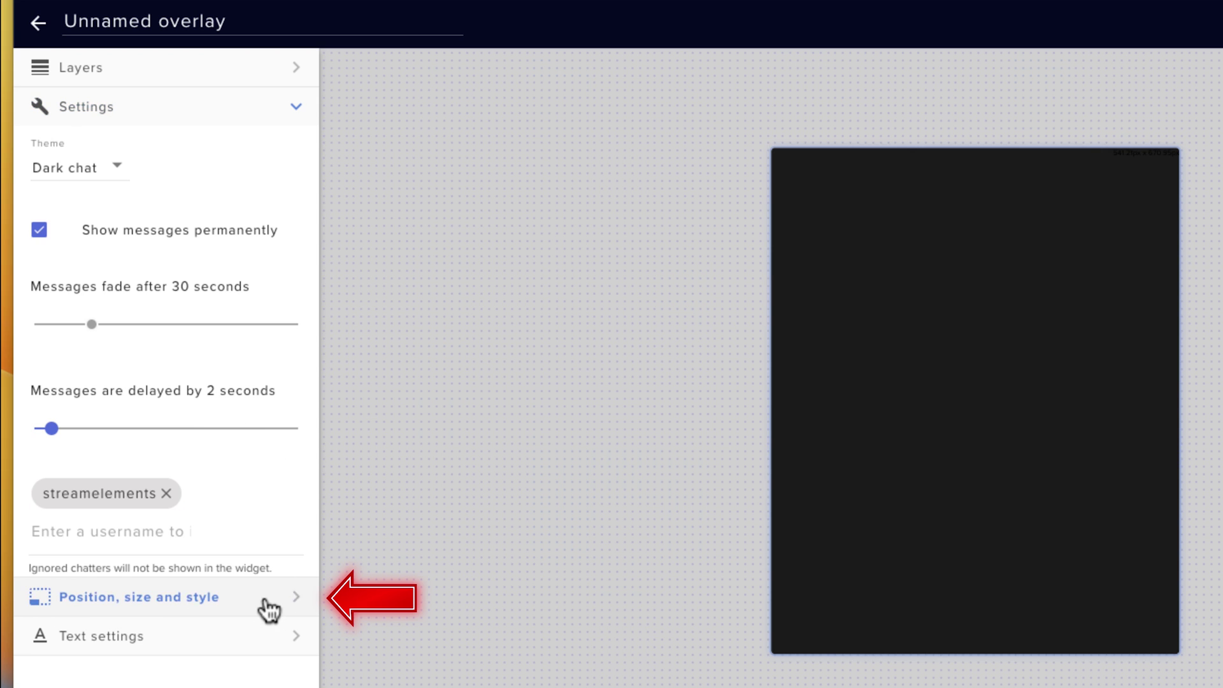
# Style the chat text with a custom Impact font, white colour, size 25
pyautogui.click(267, 605)
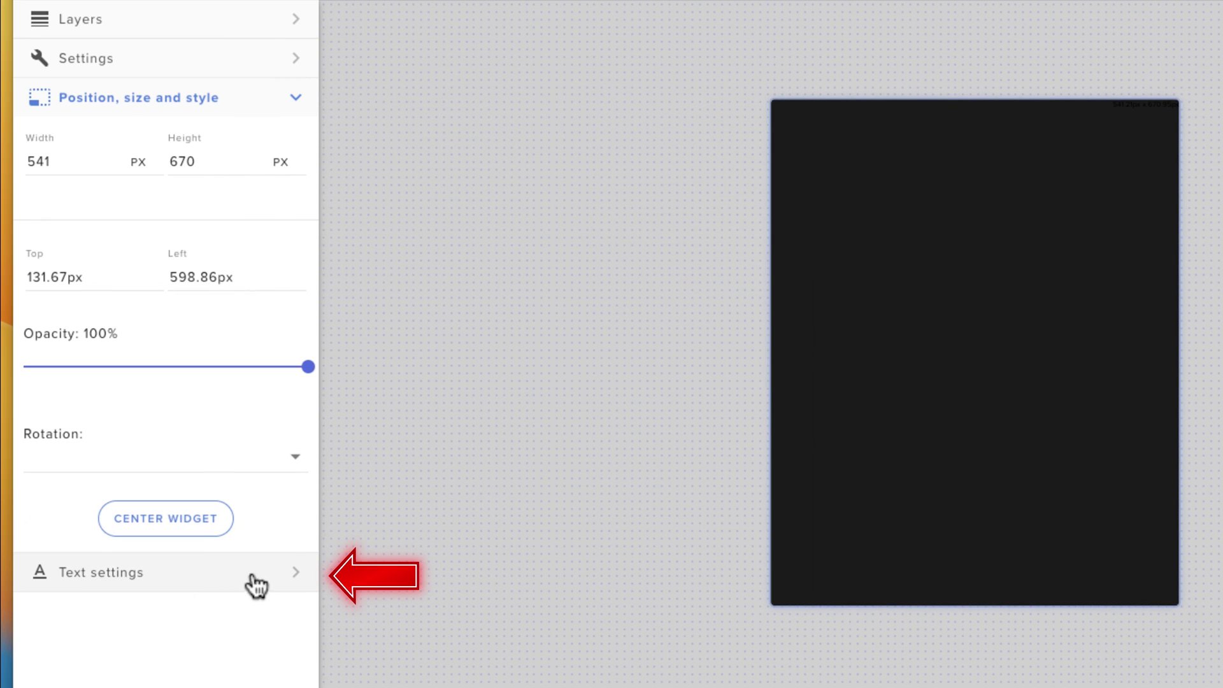
pyautogui.click(278, 573)
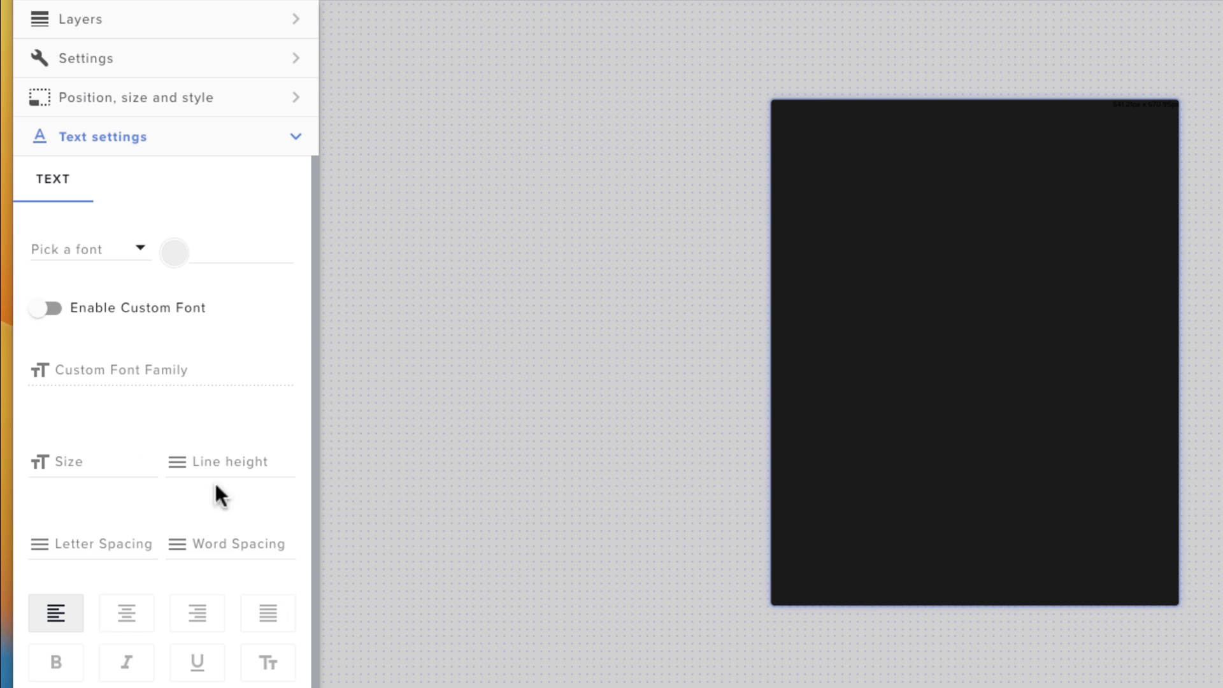
pyautogui.click(84, 371)
pyautogui.write('impact')
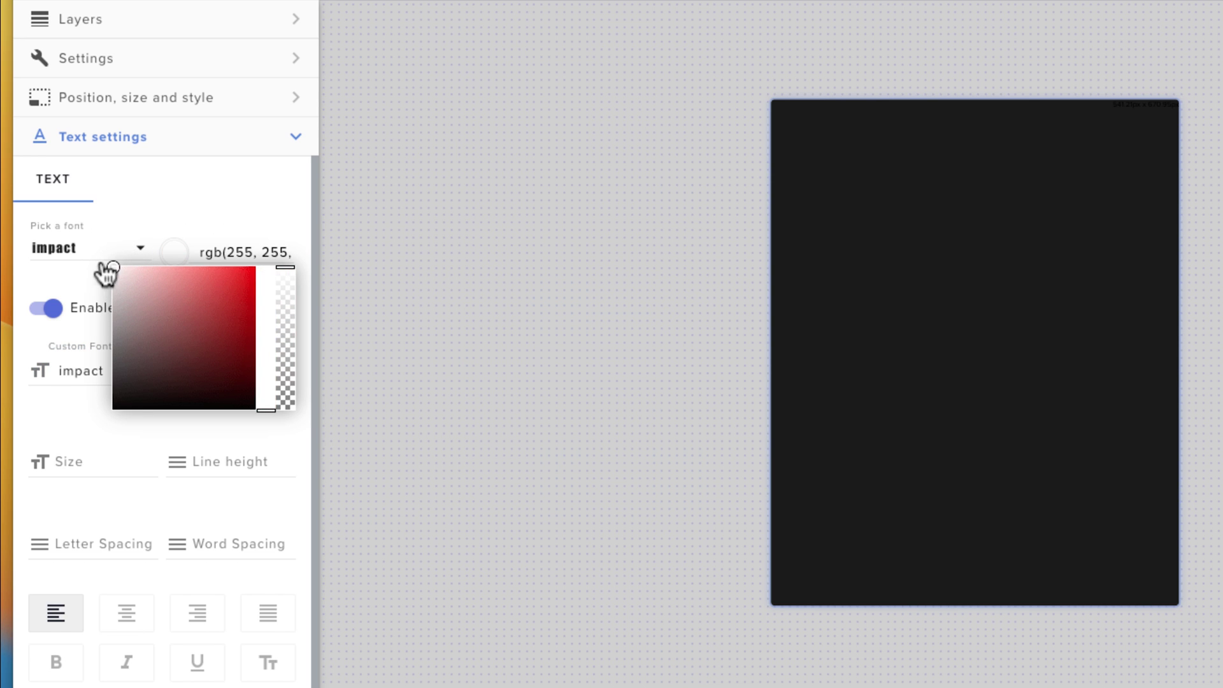
pyautogui.click(178, 427)
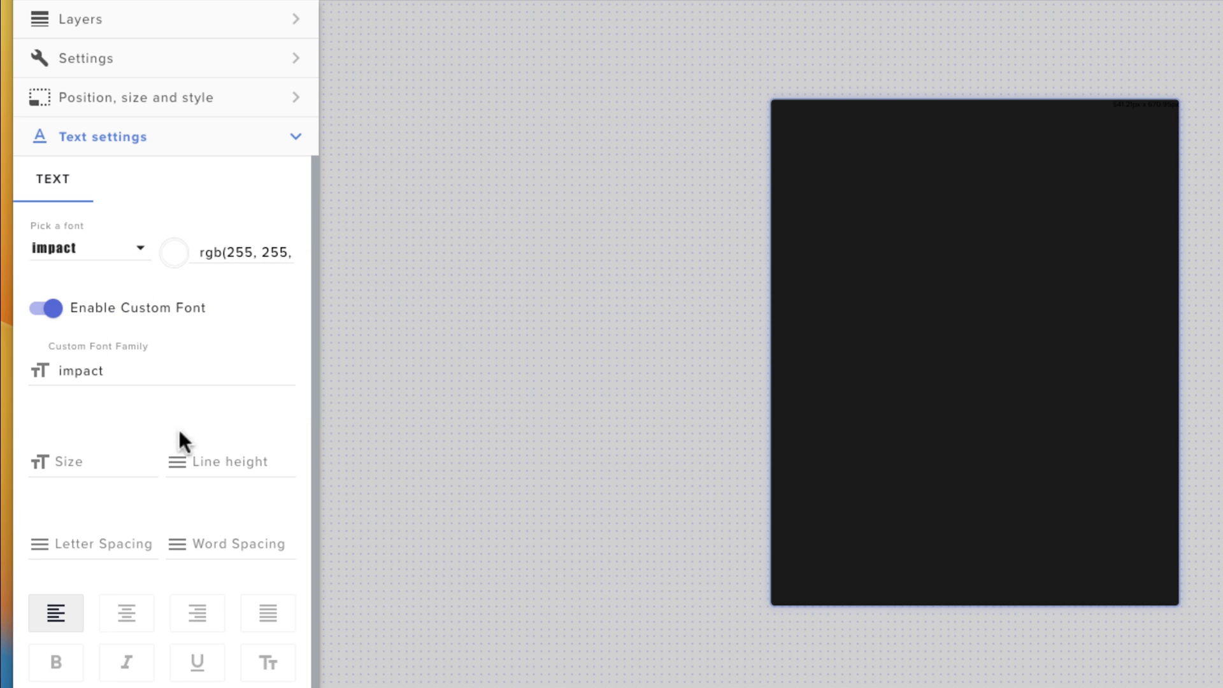
pyautogui.click(91, 462)
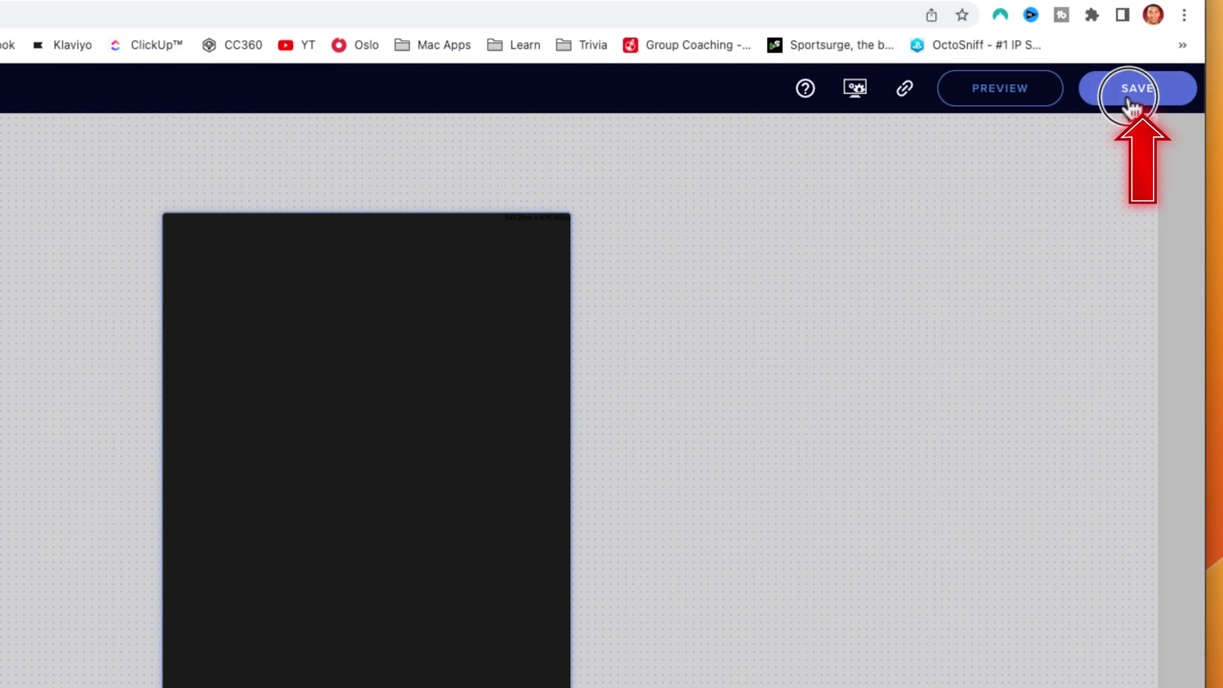
# Save the overlay under the name 'Overlay chat'
pyautogui.click(1127, 94)
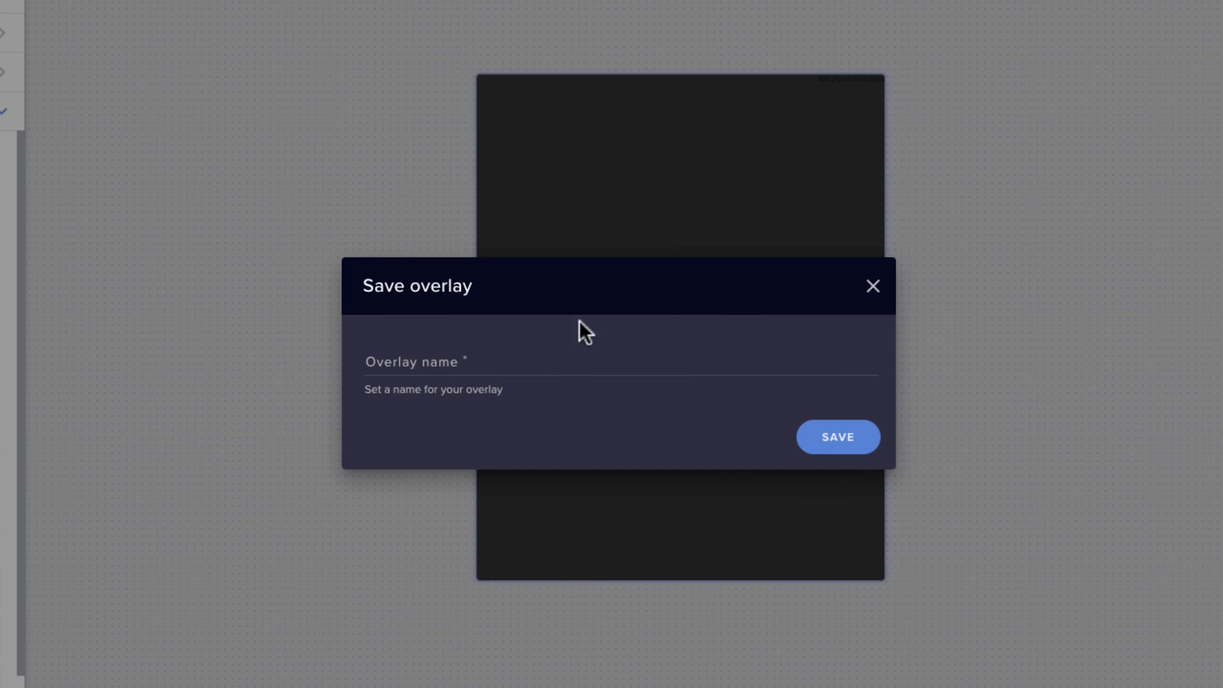
pyautogui.click(477, 362)
pyautogui.write('Overlay chat')
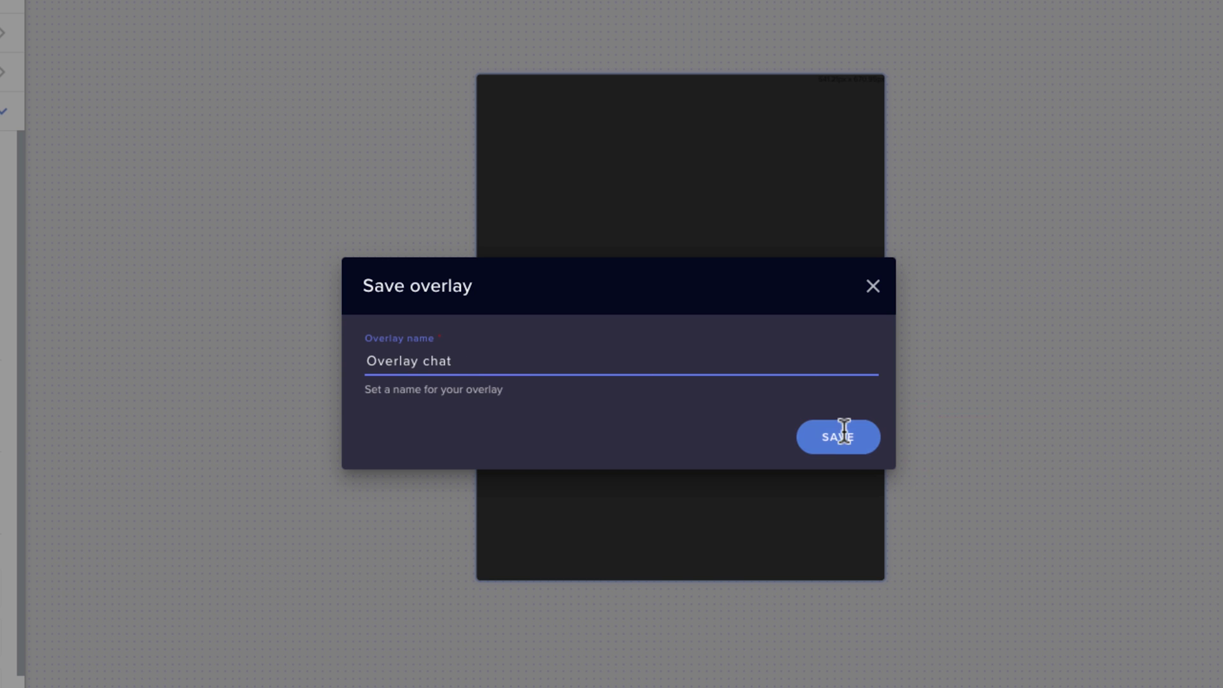
pyautogui.click(842, 434)
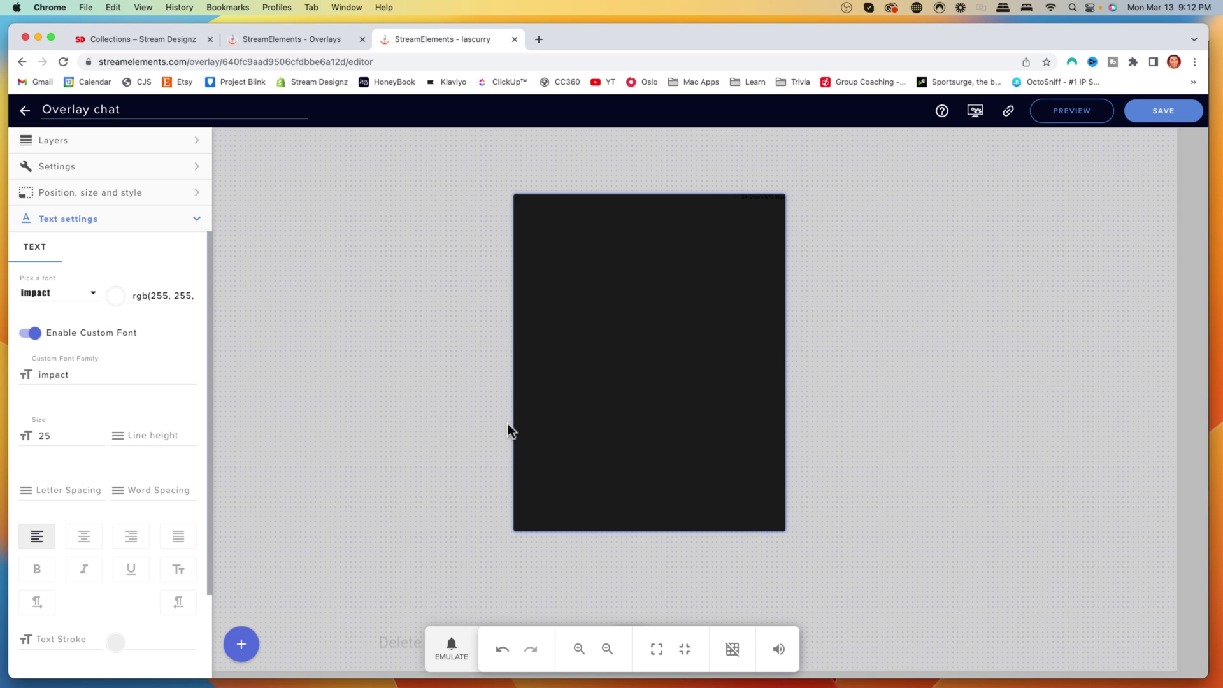
pyautogui.moveTo(253, 662)
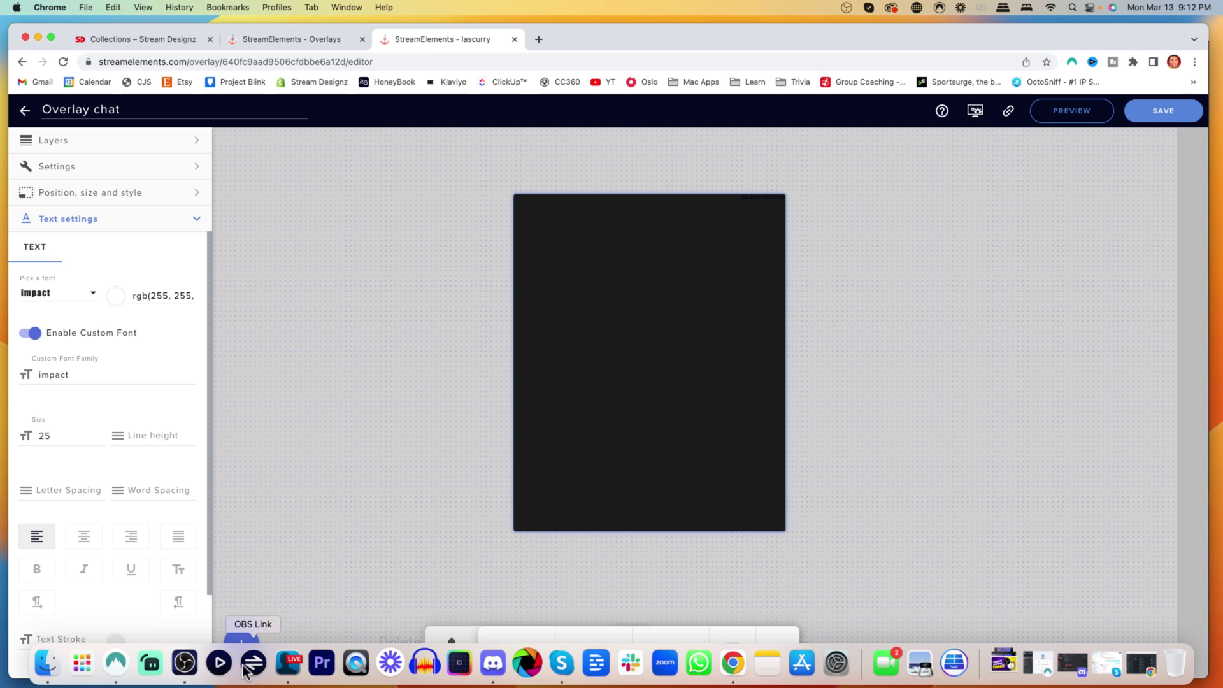
# In the Gameplay scene, replace the old Chat Overlay source with a new Chat browser source
pyautogui.click(189, 666)
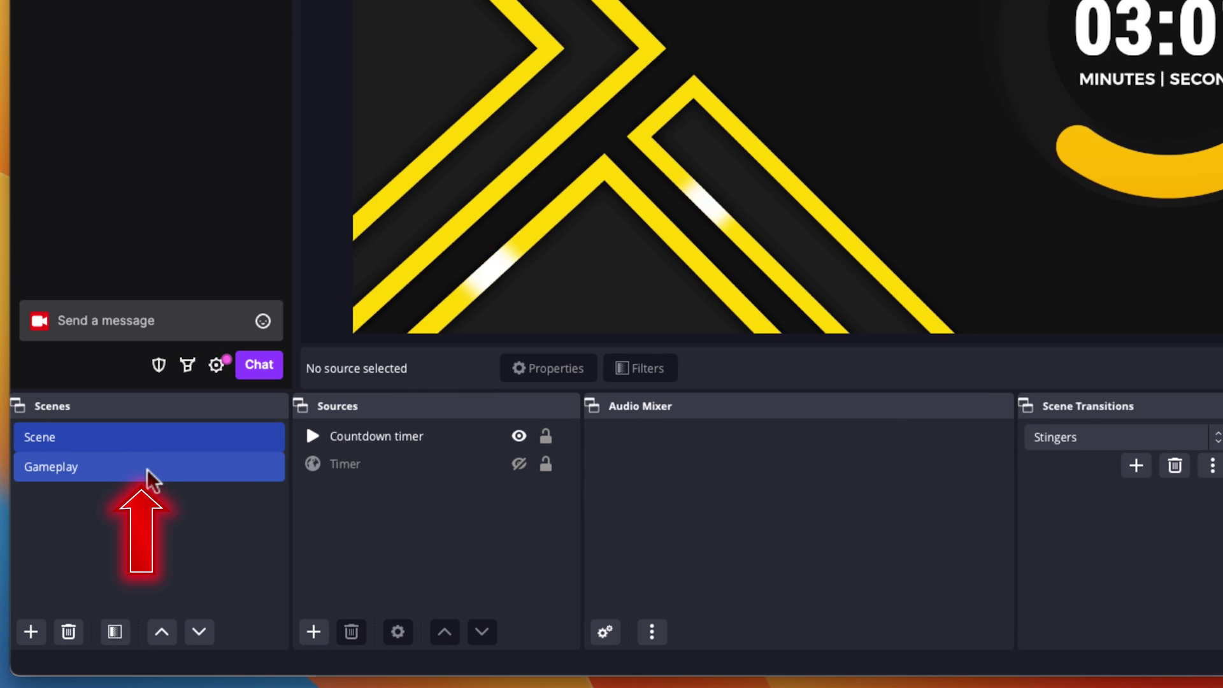
pyautogui.click(148, 476)
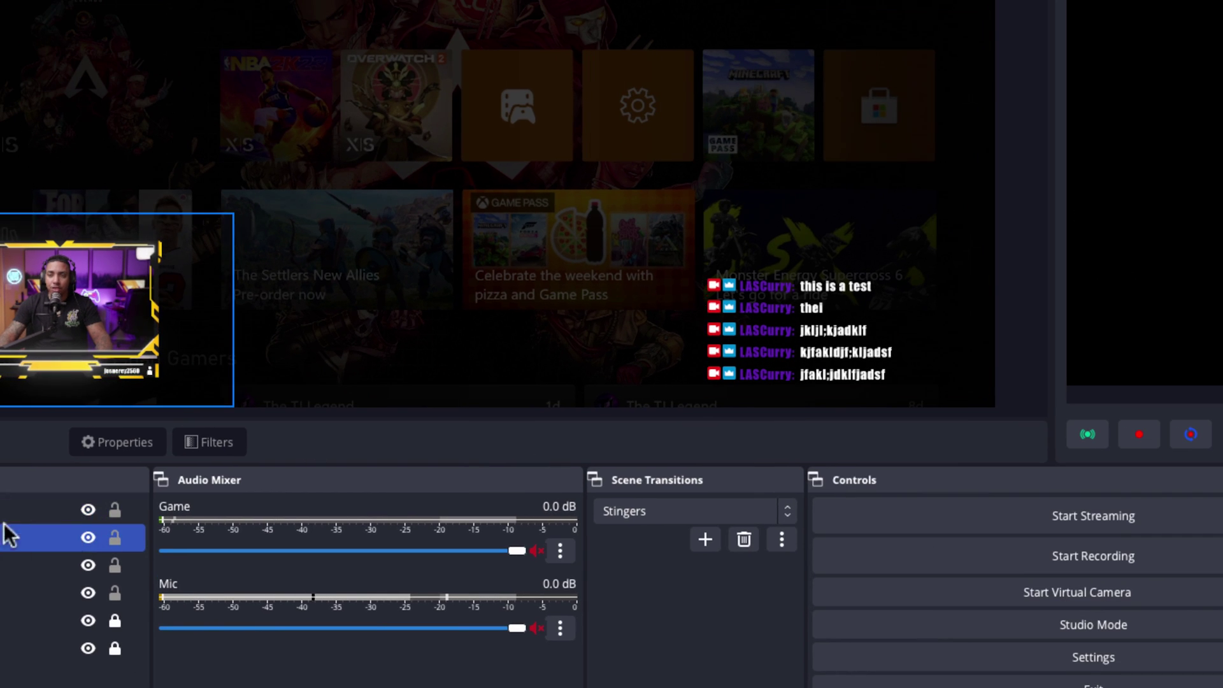
pyautogui.click(458, 437)
pyautogui.click(175, 635)
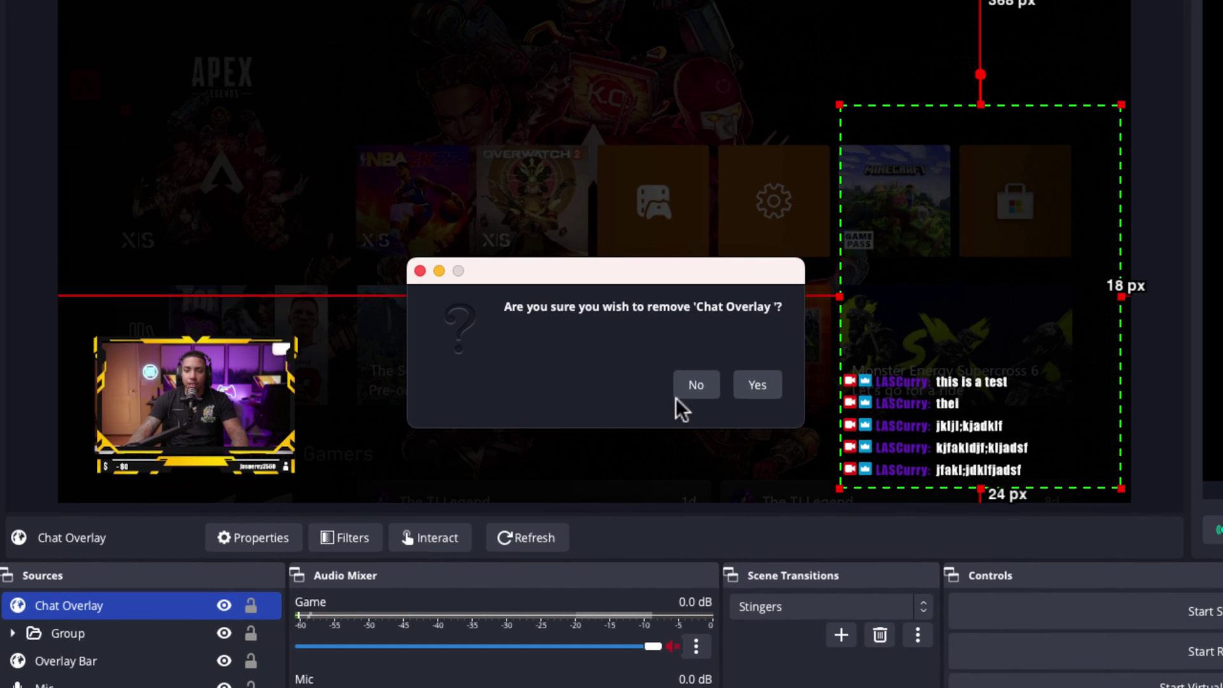
pyautogui.click(743, 388)
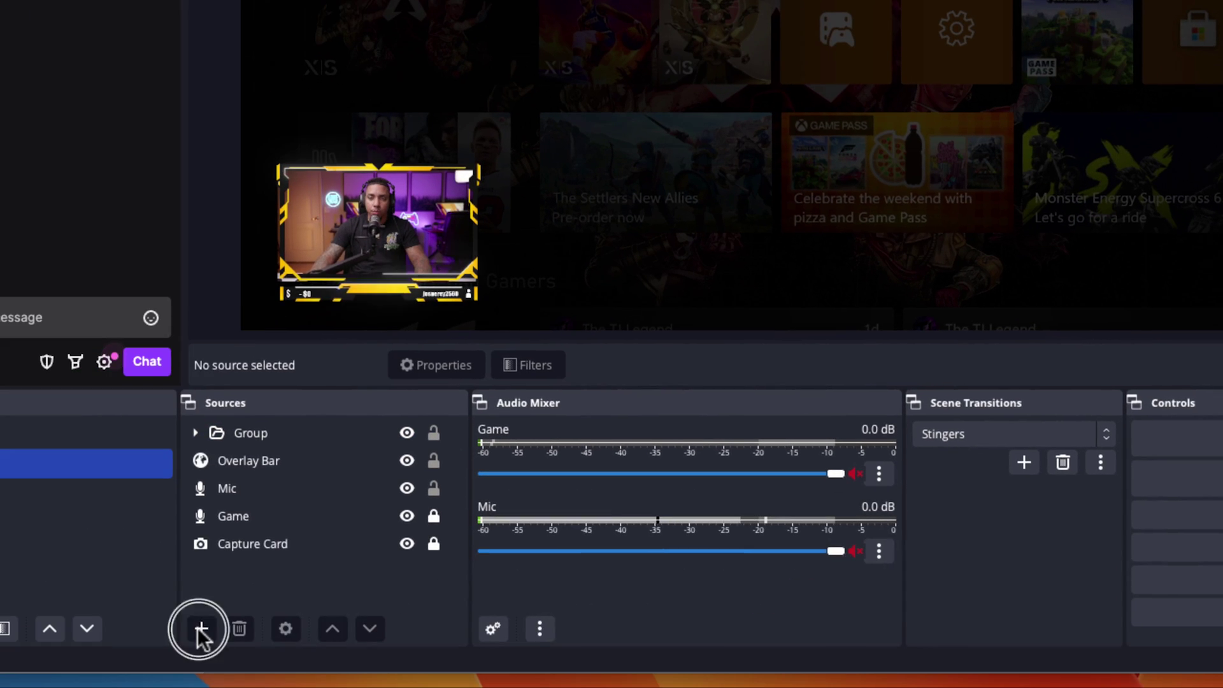
pyautogui.click(201, 629)
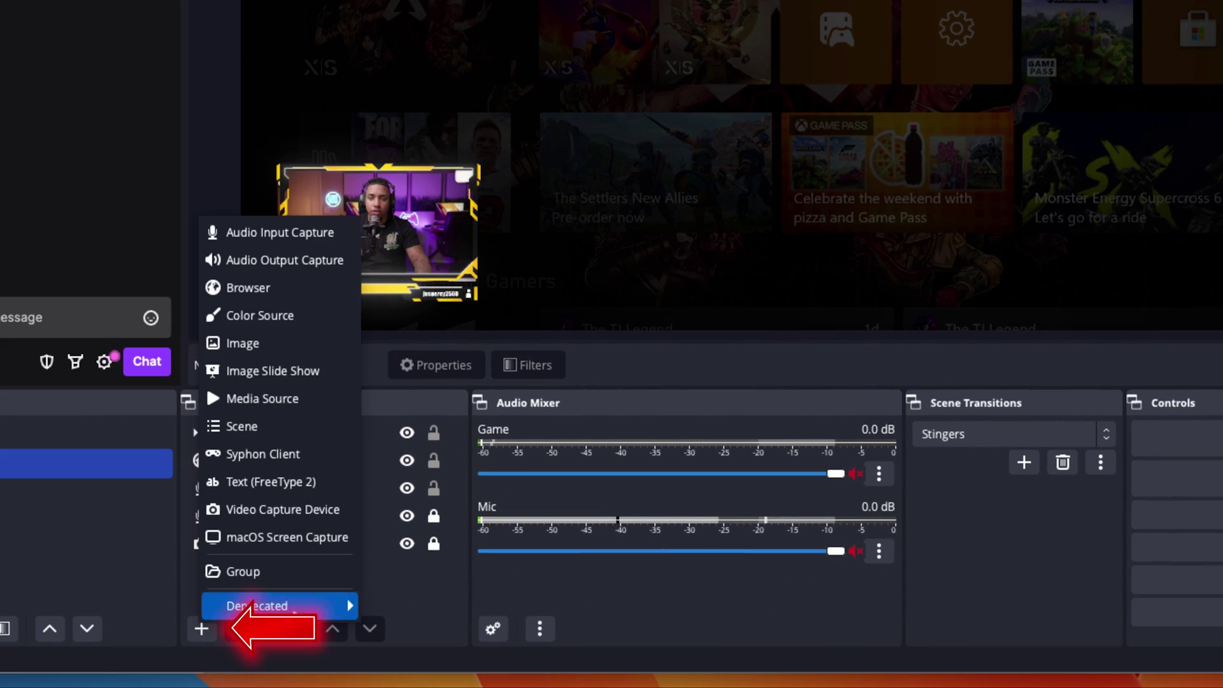
pyautogui.click(299, 289)
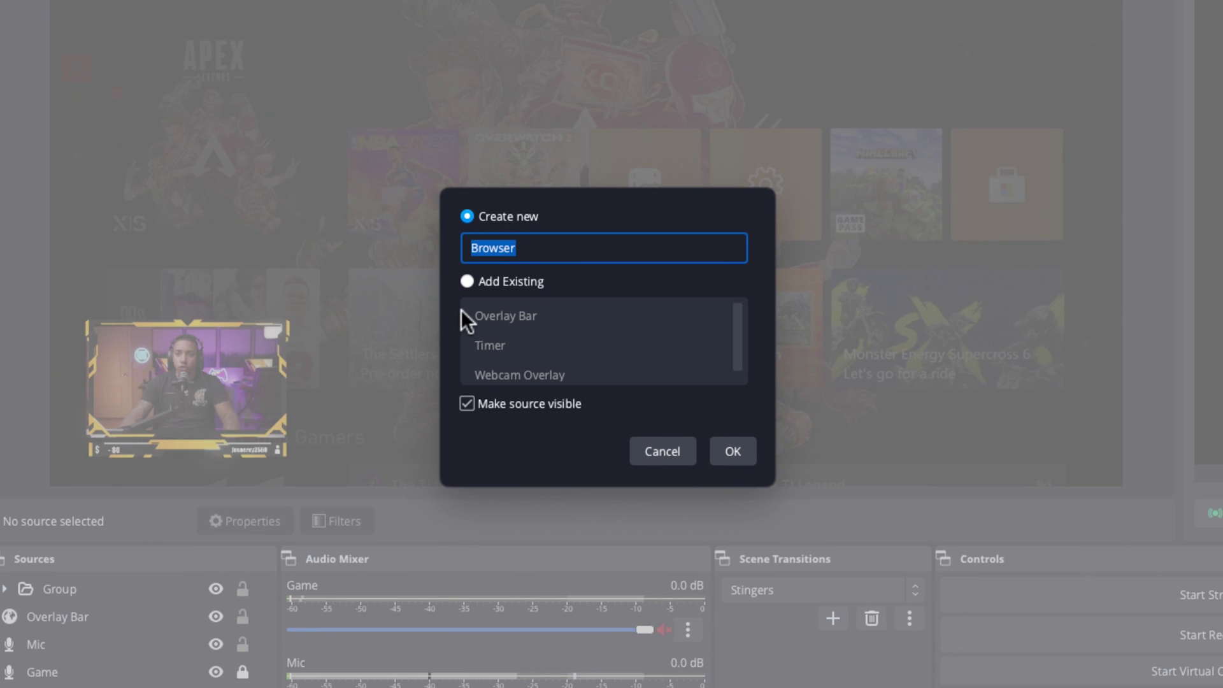
pyautogui.write('Chat')
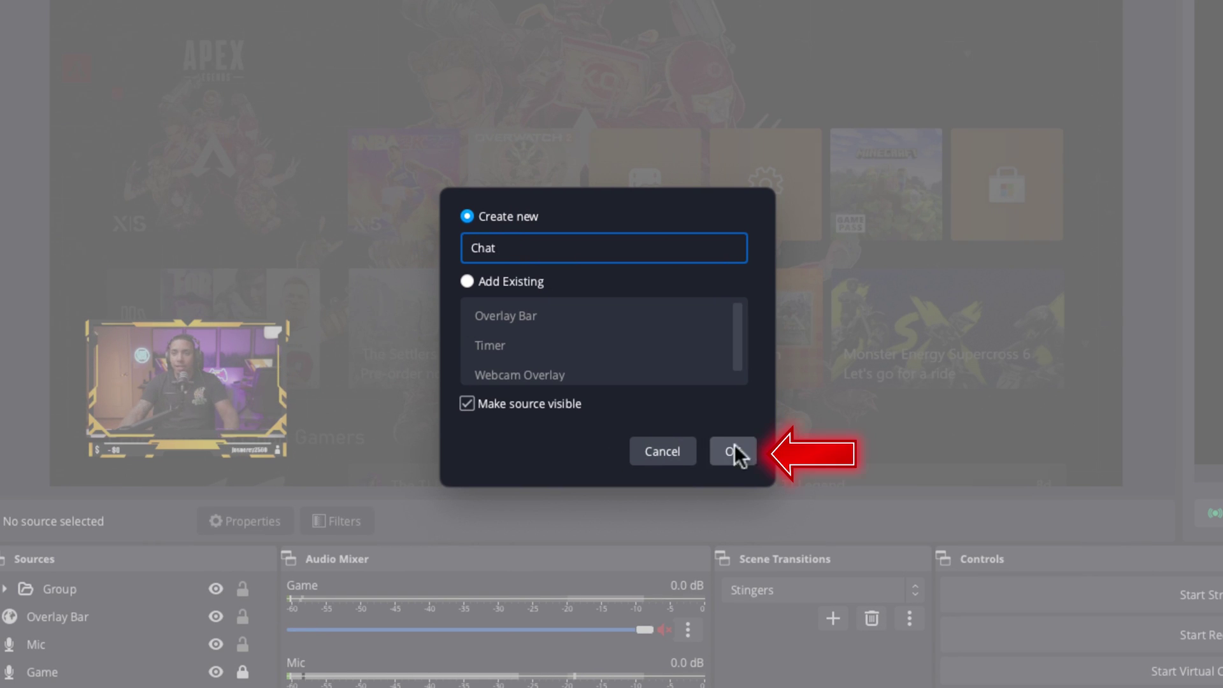
pyautogui.click(733, 449)
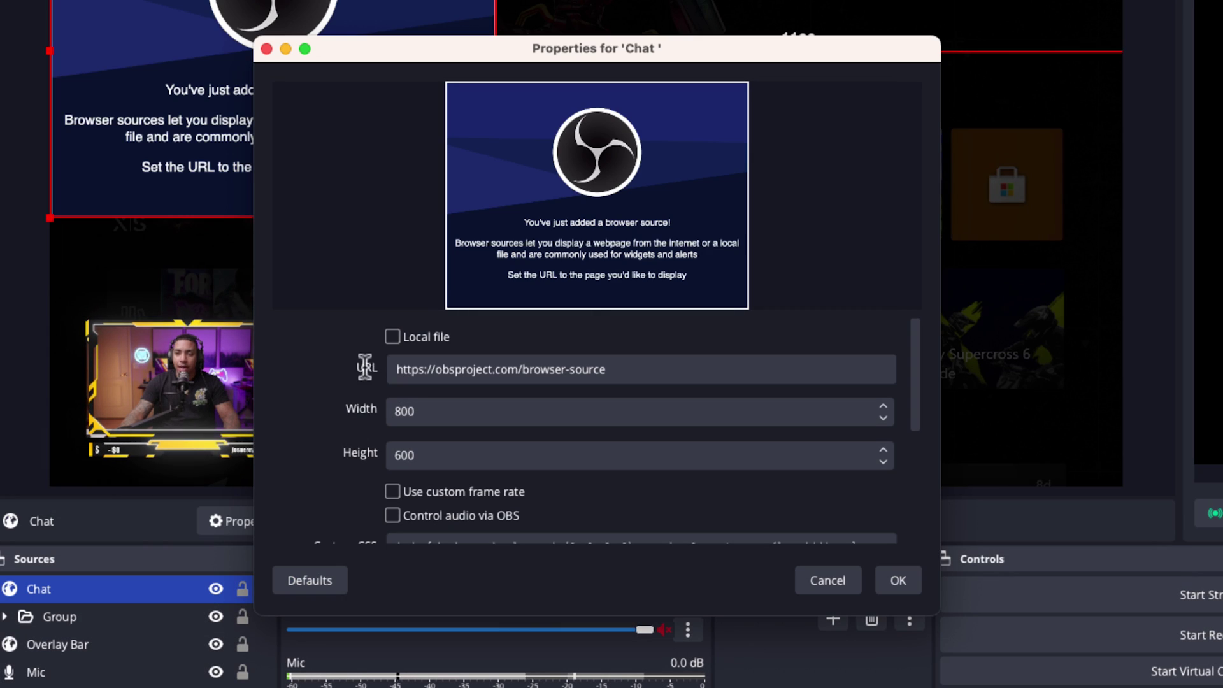
# Paste the StreamElements overlay URL and set the source to 1920 × 1080
pyautogui.moveTo(609, 369); pyautogui.dragTo(357, 370)
pyautogui.press('super+v')
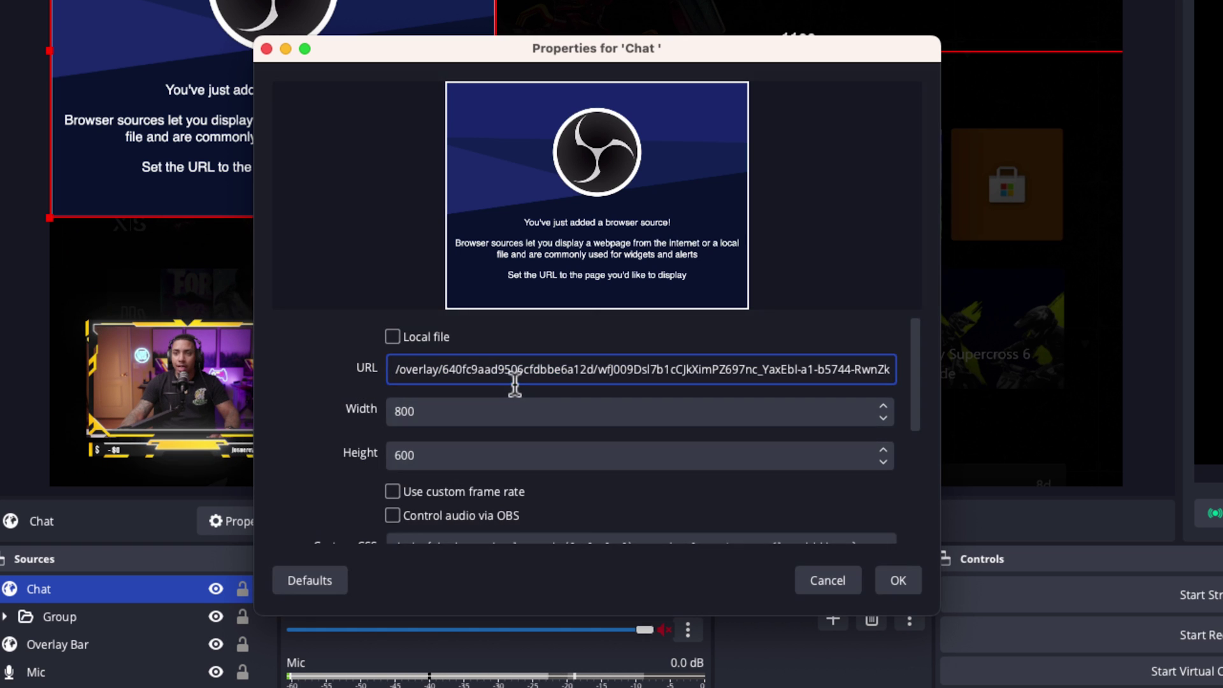
pyautogui.moveTo(423, 411); pyautogui.dragTo(375, 406)
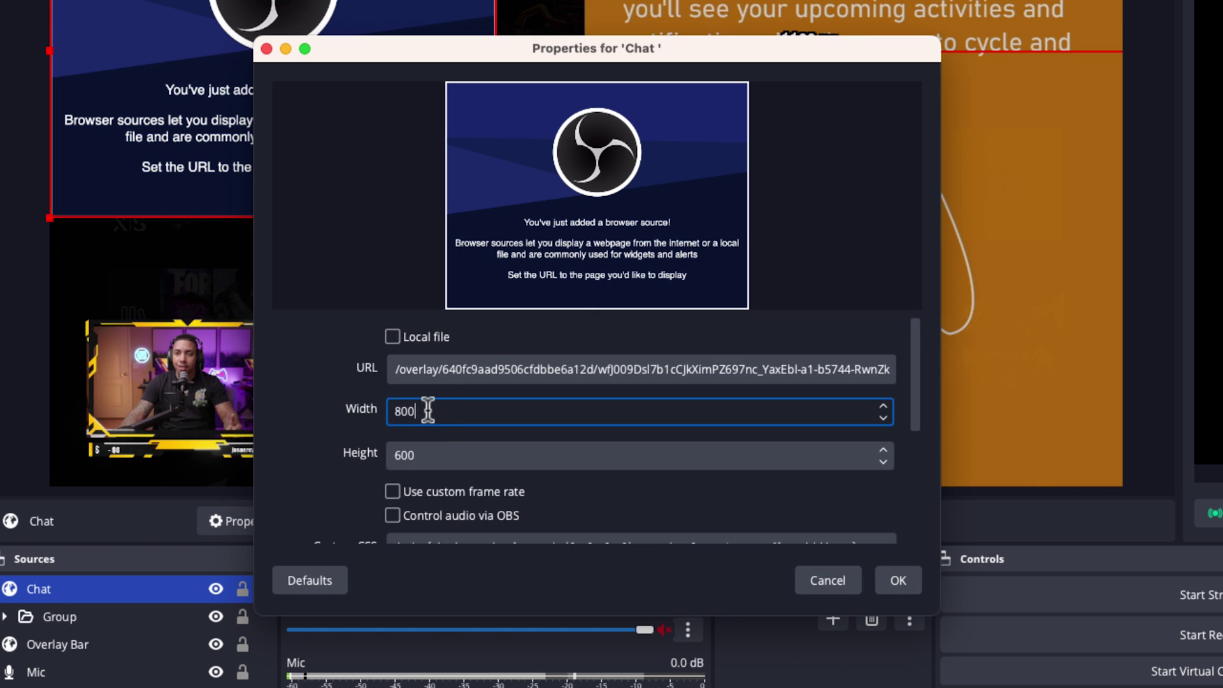
pyautogui.write('1920')
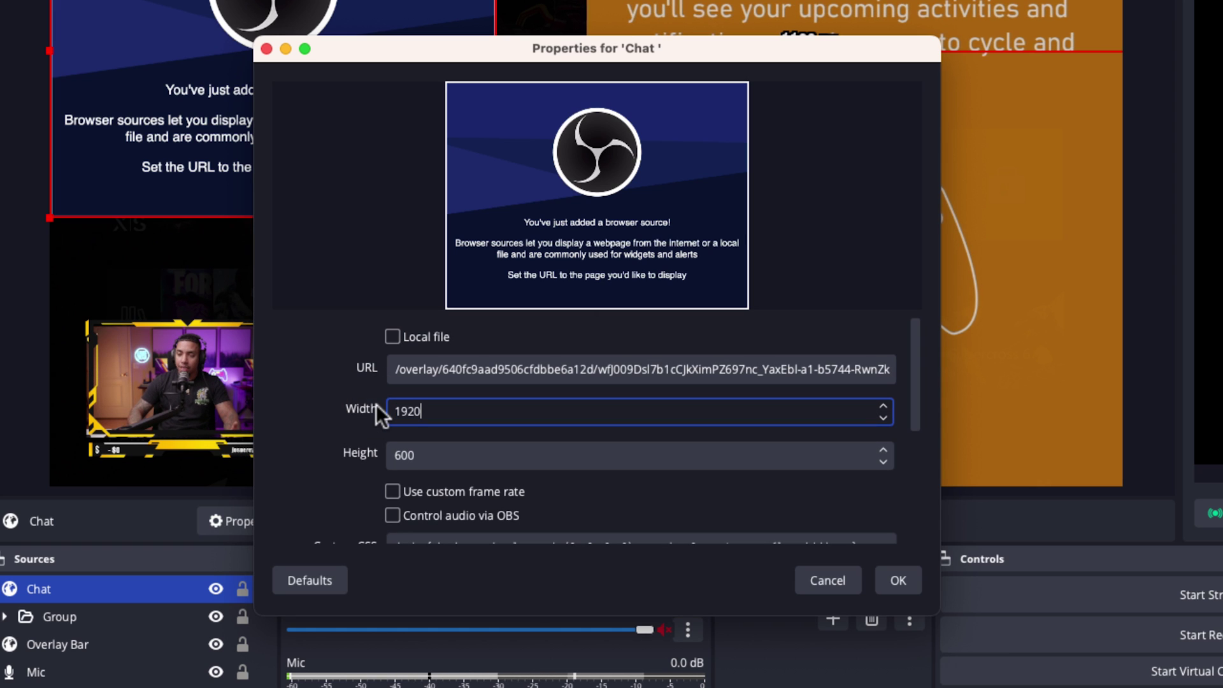
pyautogui.moveTo(435, 458); pyautogui.dragTo(391, 455)
pyautogui.write('1')
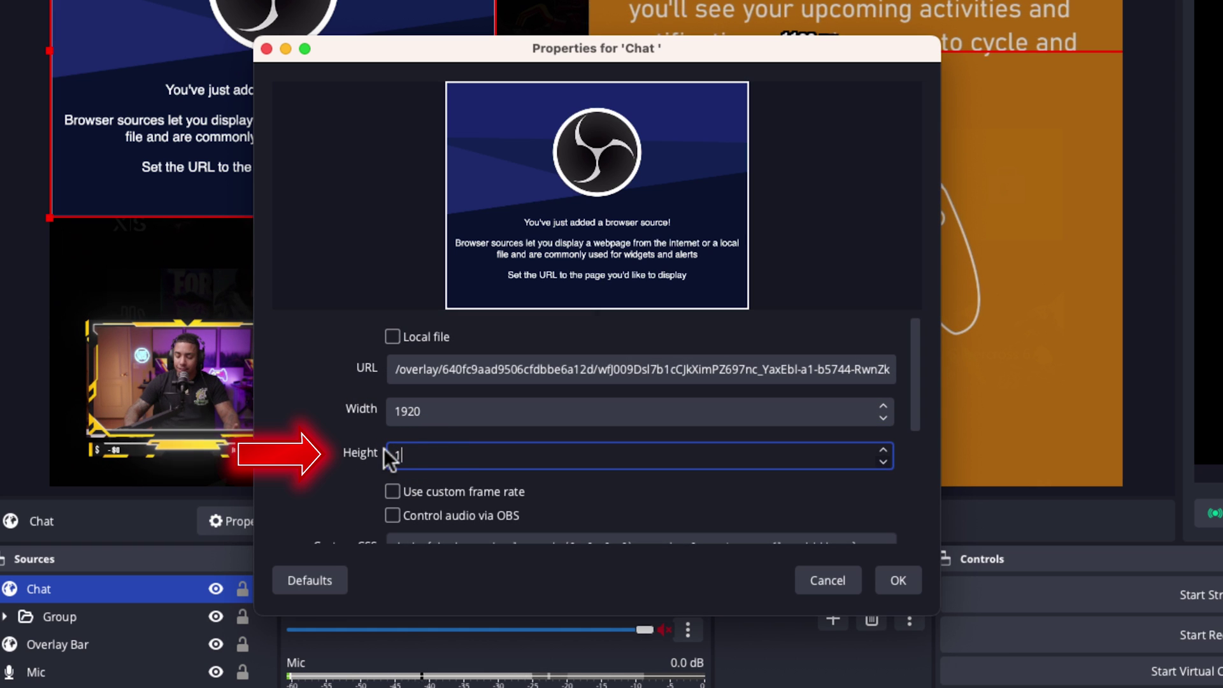
pyautogui.write('080')
pyautogui.click(899, 579)
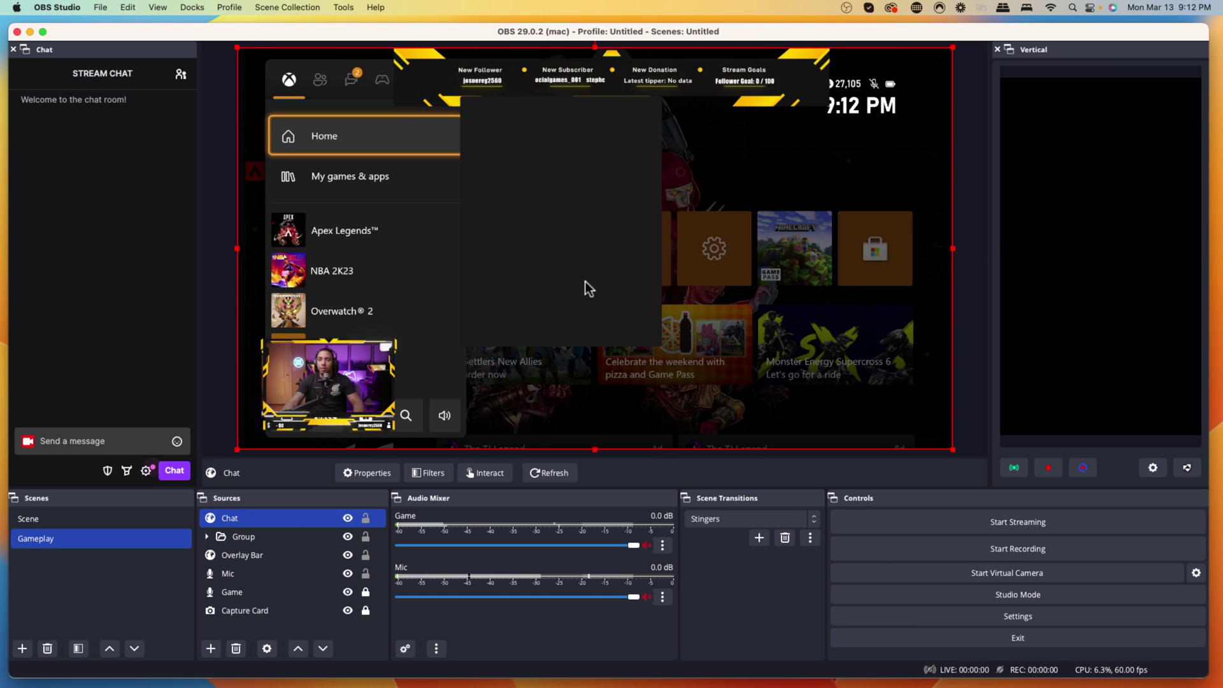
# Move the chat overlay right, check streaming settings without saving, and post 'this is a test'
pyautogui.moveTo(586, 271); pyautogui.dragTo(816, 328)
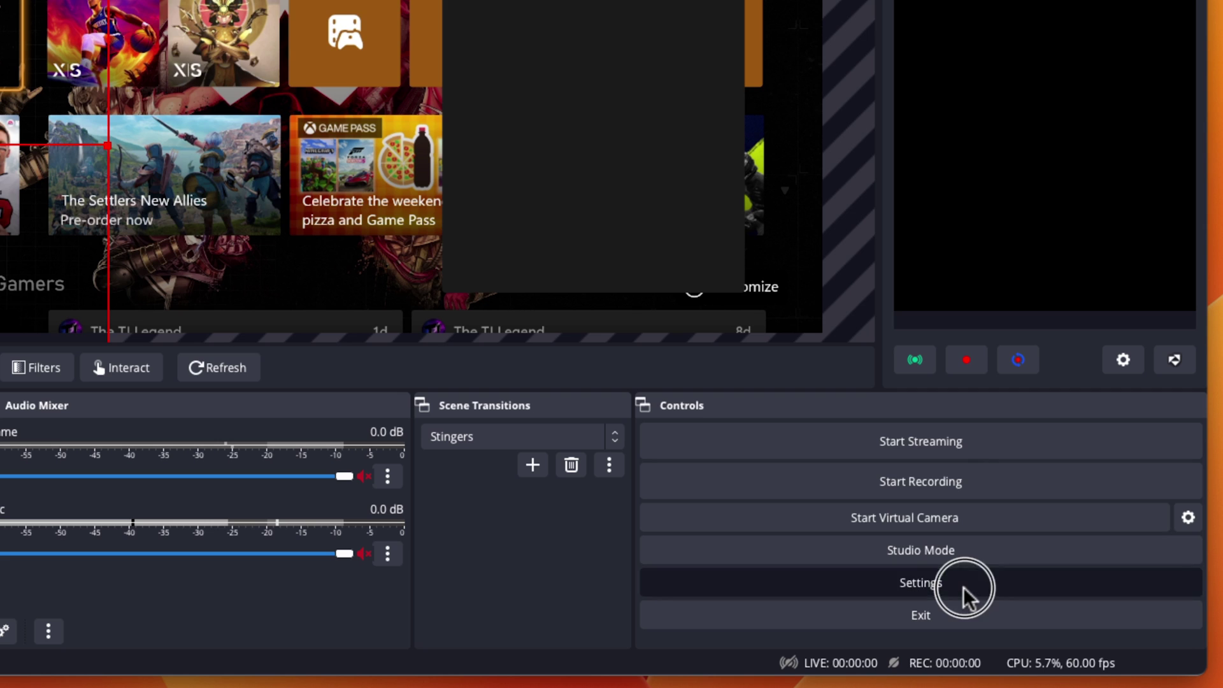
pyautogui.click(963, 586)
pyautogui.click(287, 121)
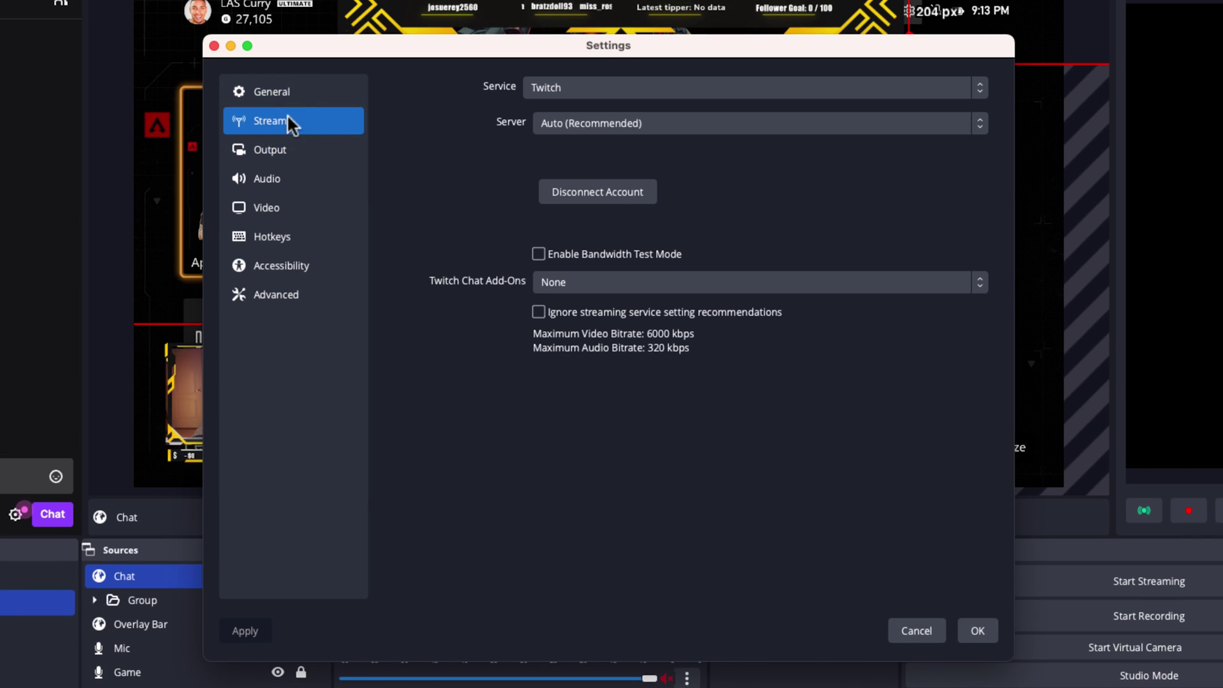
pyautogui.click(928, 633)
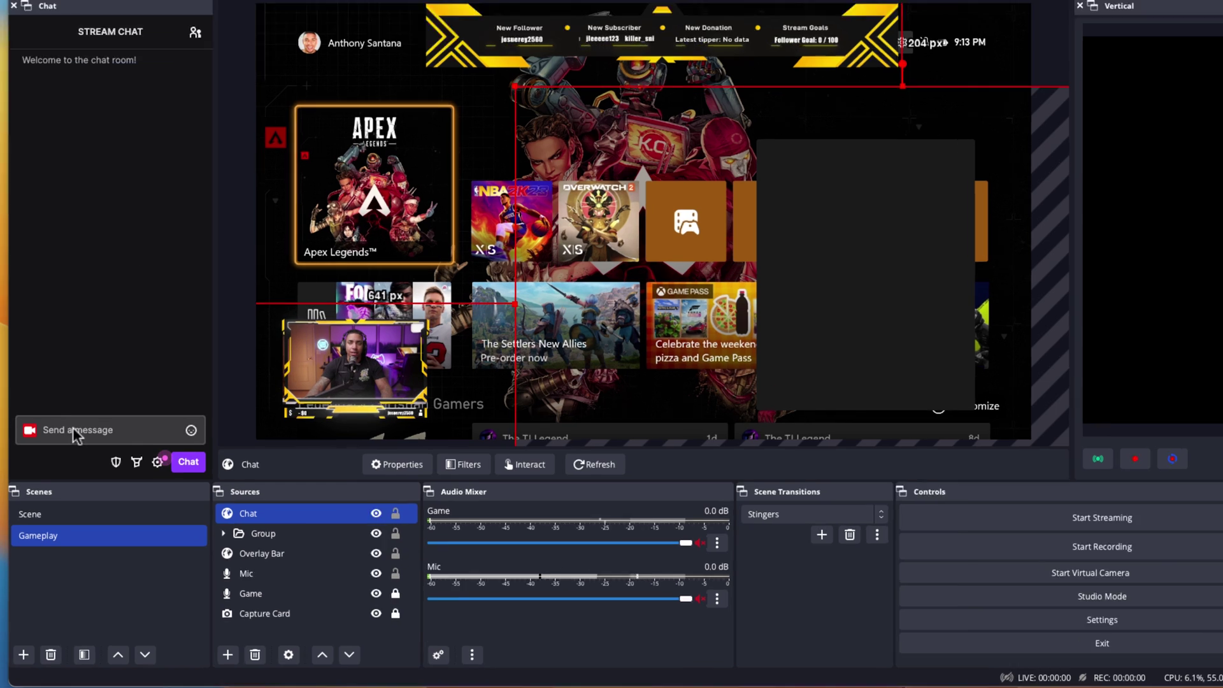
pyautogui.click(68, 441)
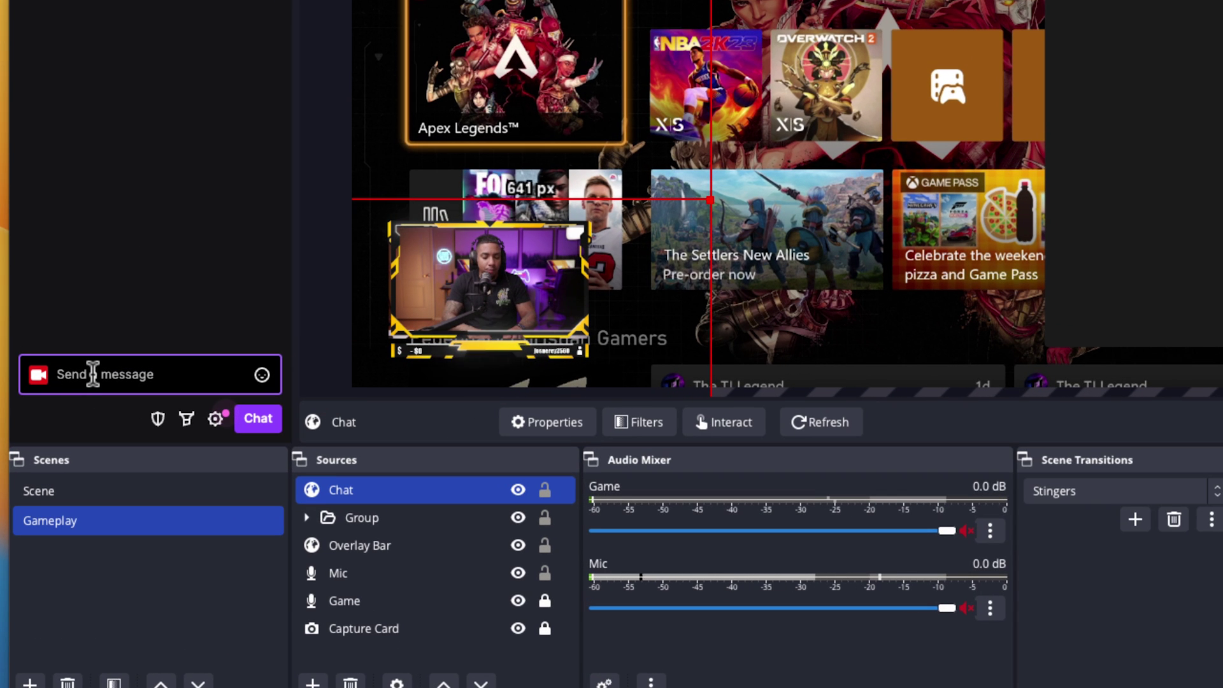
pyautogui.write('this')
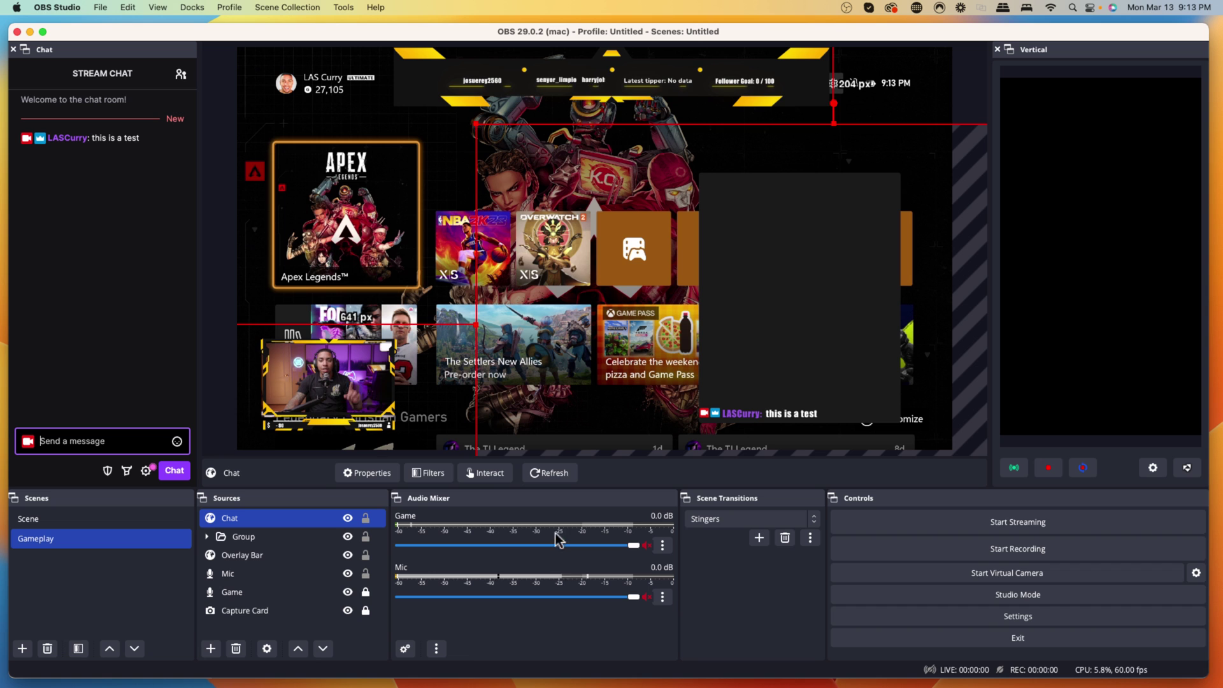
pyautogui.moveTo(612, 680)
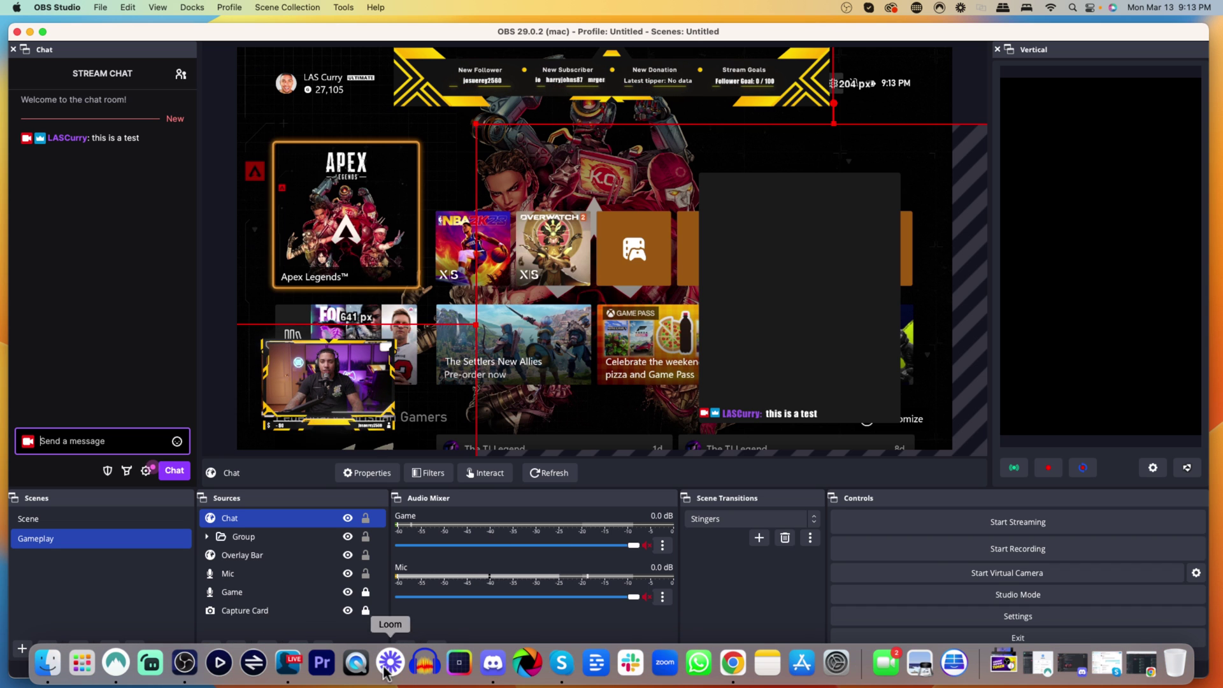
# Switch the chat widget to the Custom theme for transparency and raise text size to 30
pyautogui.click(731, 661)
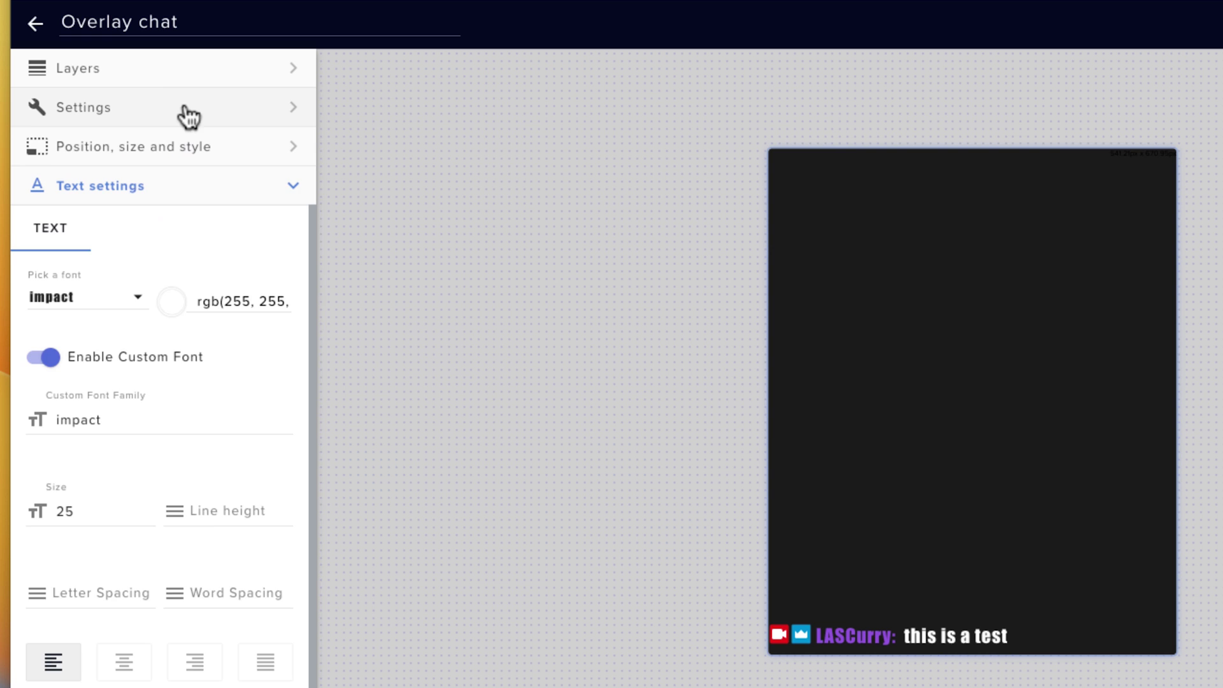
pyautogui.click(188, 115)
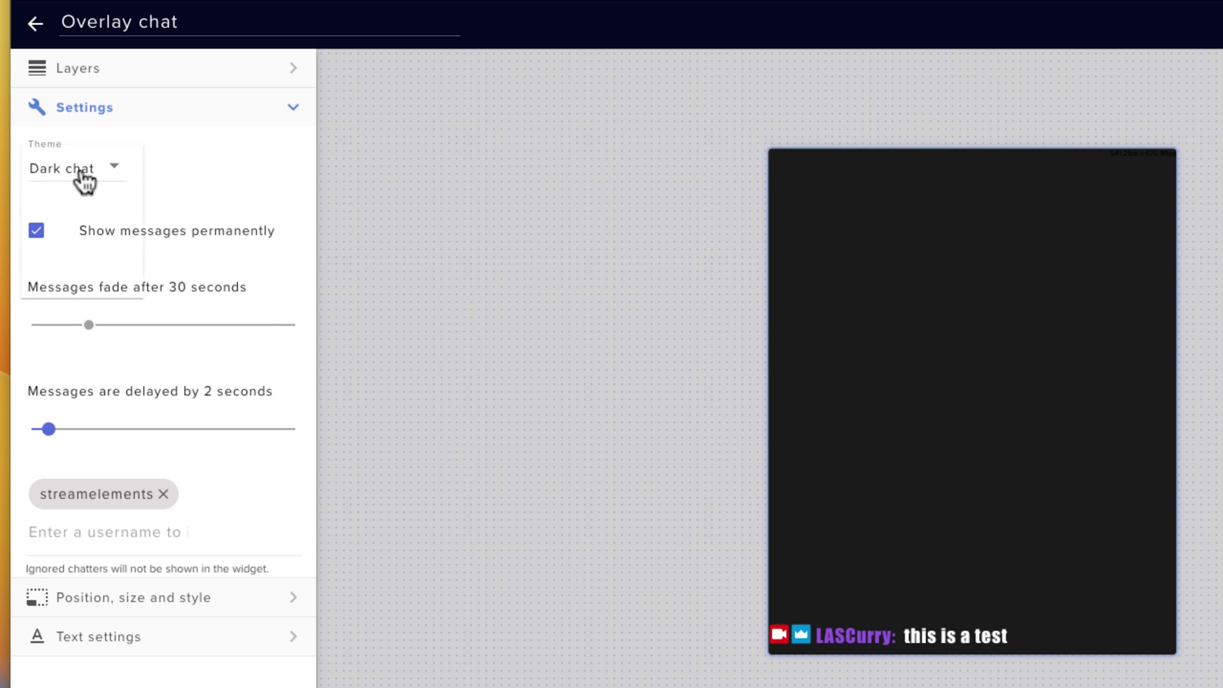
pyautogui.click(77, 304)
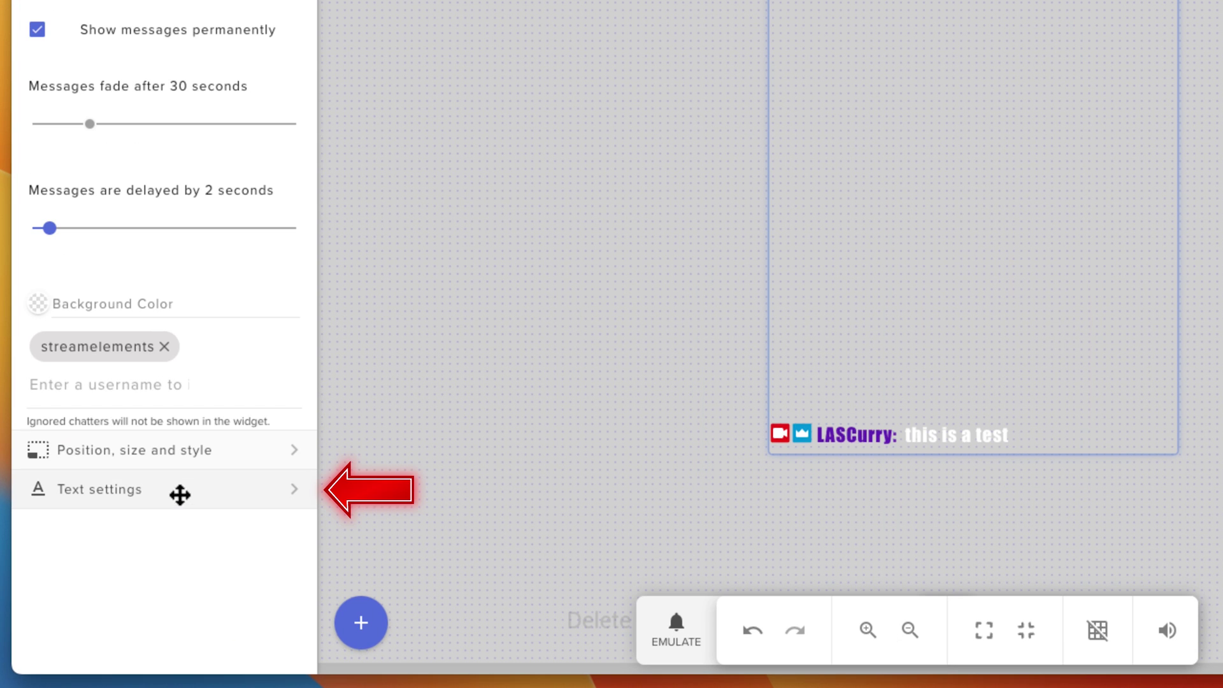
pyautogui.click(181, 492)
pyautogui.doubleClick(56, 310)
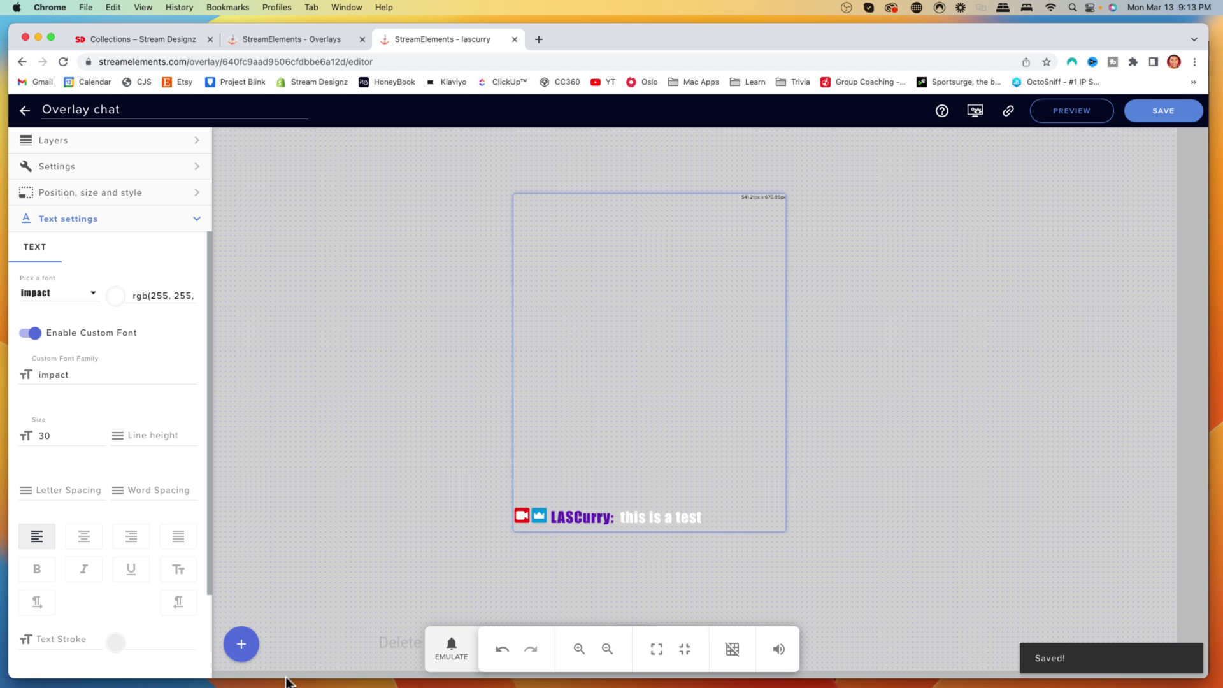
pyautogui.moveTo(284, 684)
pyautogui.click(185, 662)
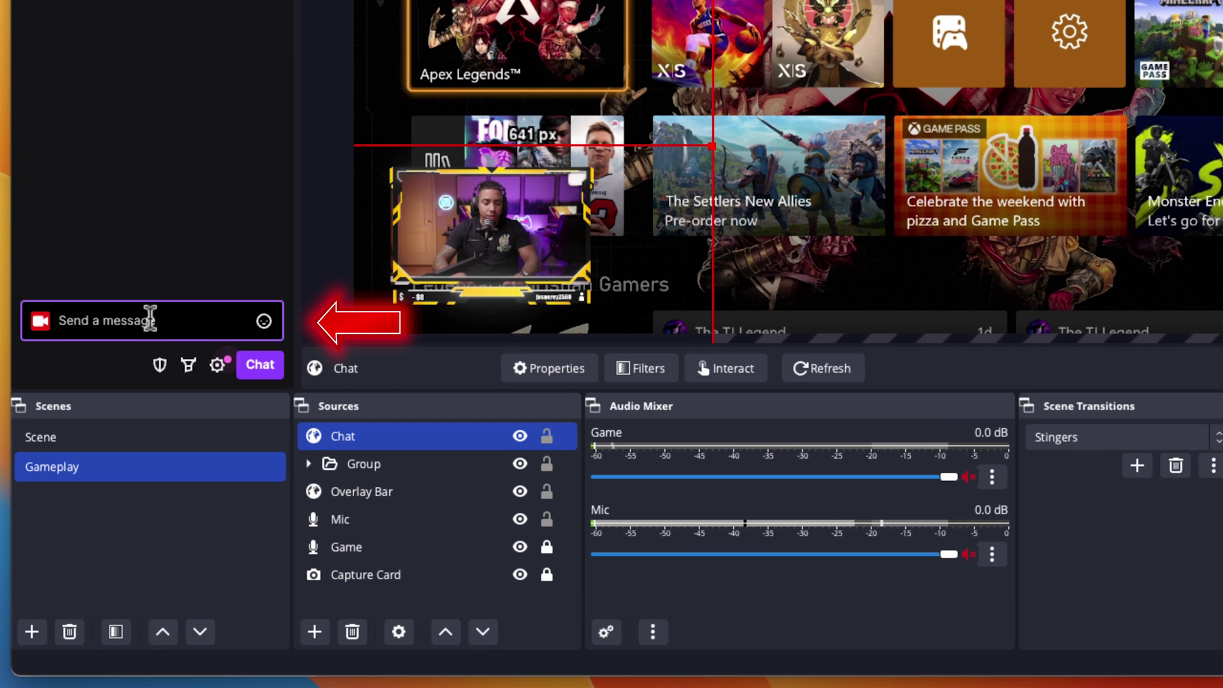
pyautogui.write('this isa')
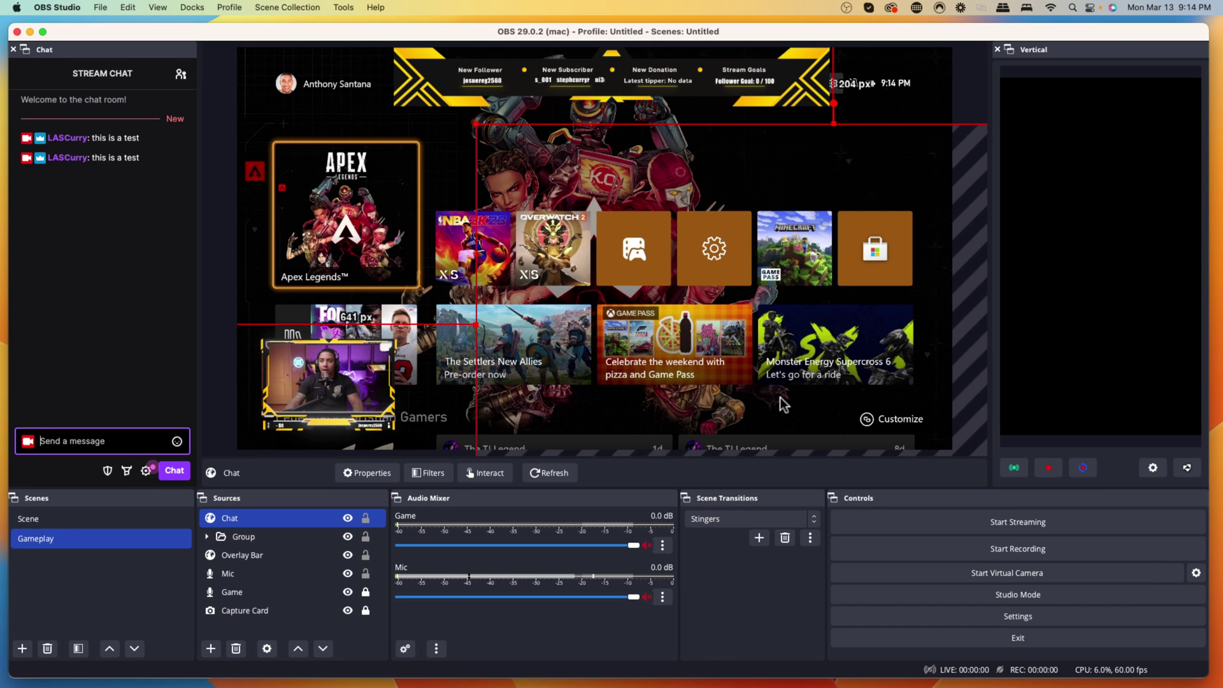
# Nudge the chat overlay up and right, then switch to the 'Scene' countdown scene
pyautogui.moveTo(779, 425); pyautogui.dragTo(799, 397)
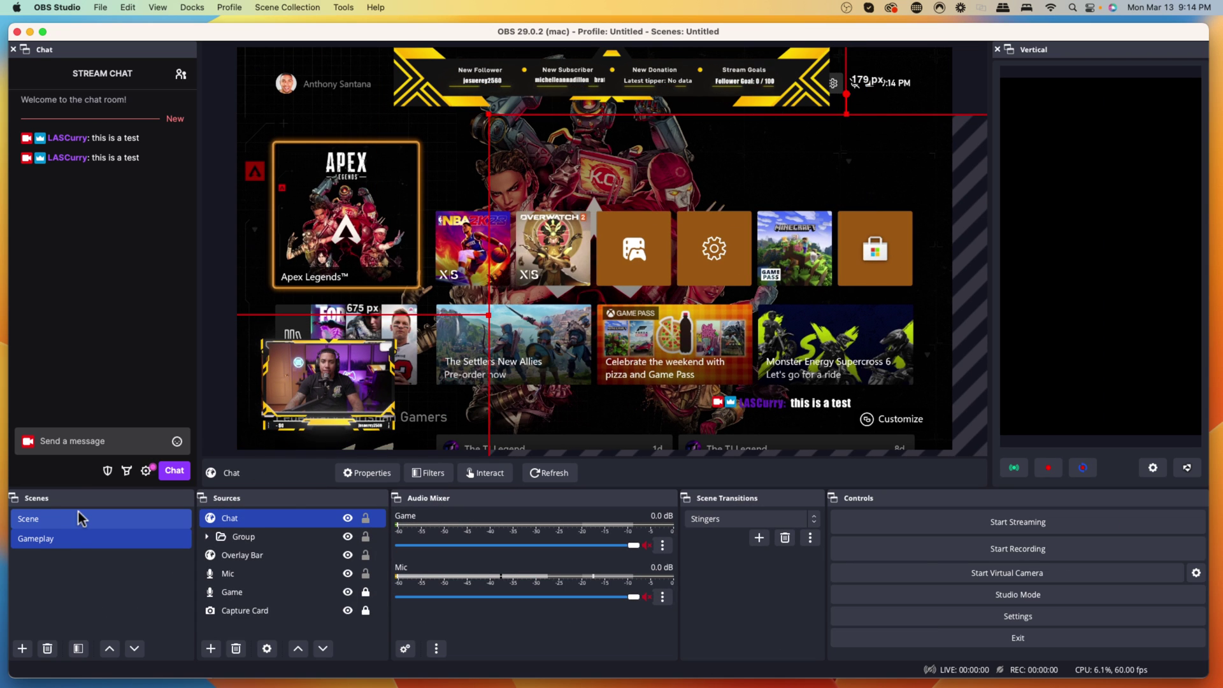
pyautogui.click(79, 519)
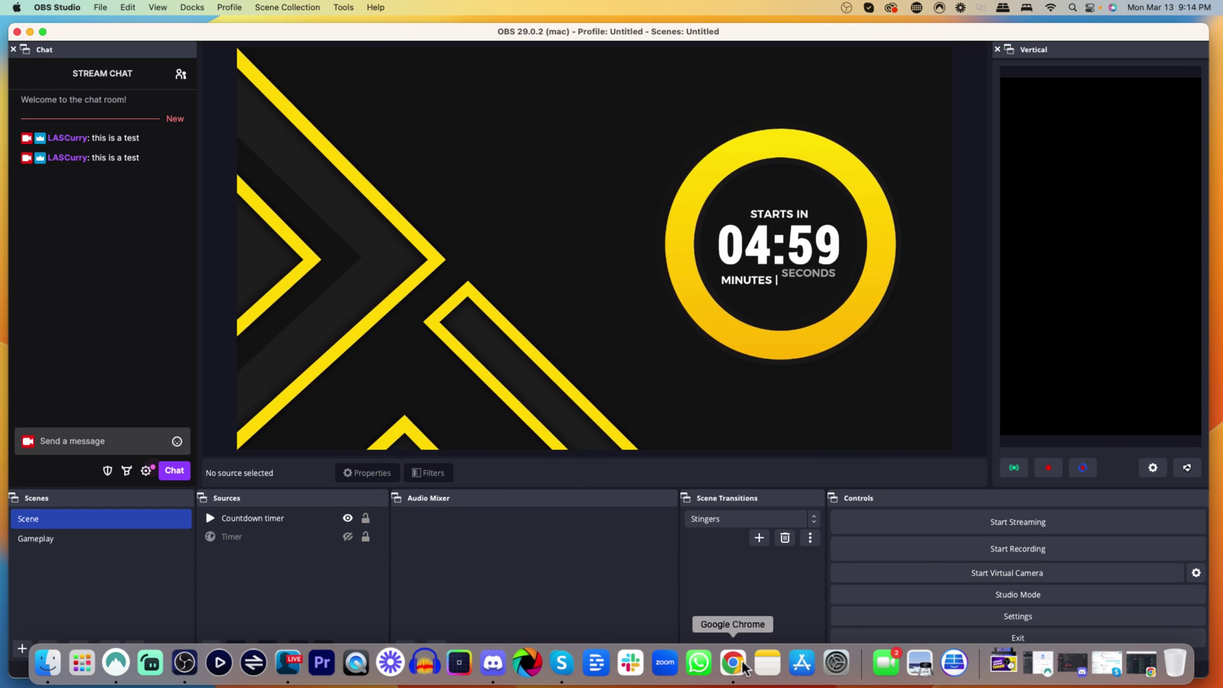
# Show the 'Collections – Stream Designz' tab in Chrome
pyautogui.click(732, 662)
pyautogui.click(143, 42)
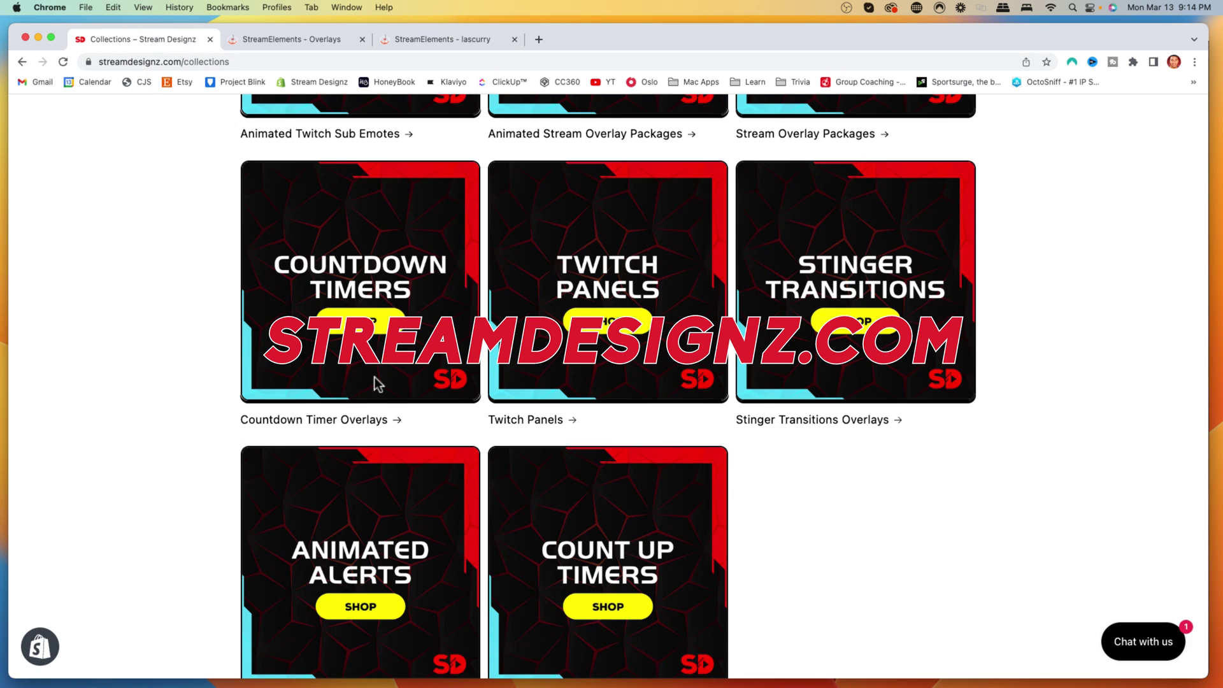
pyautogui.scroll(5, 544, 516)
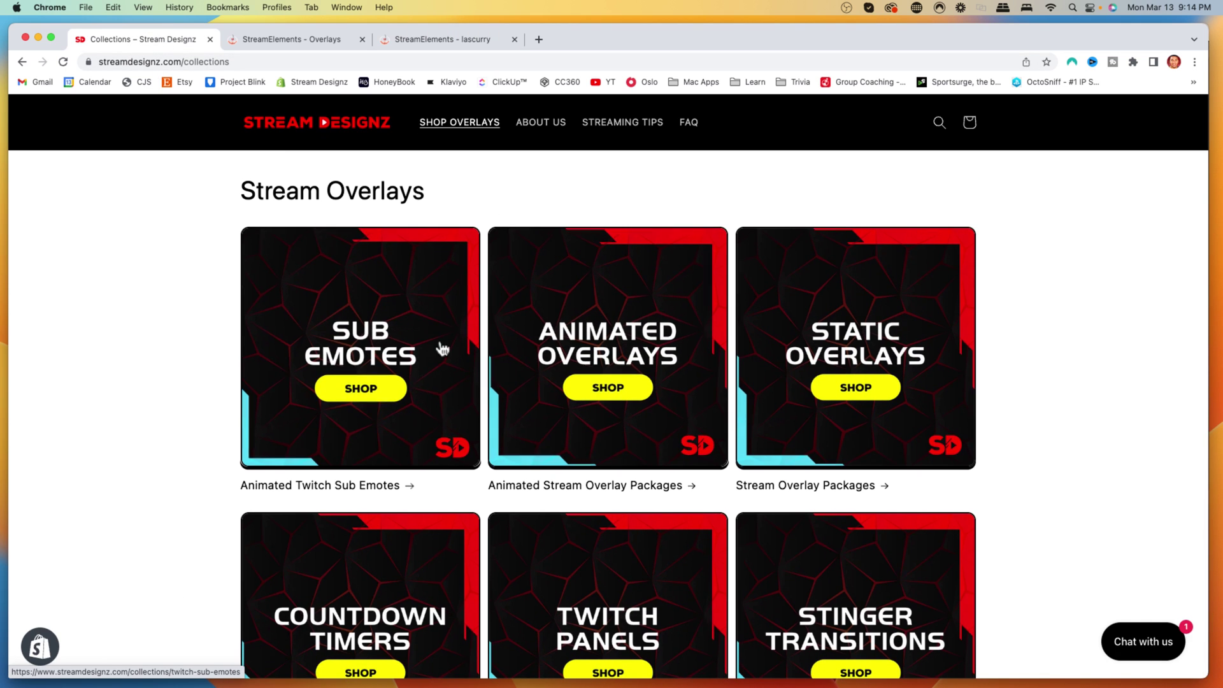
pyautogui.scroll(-2, 710, 396)
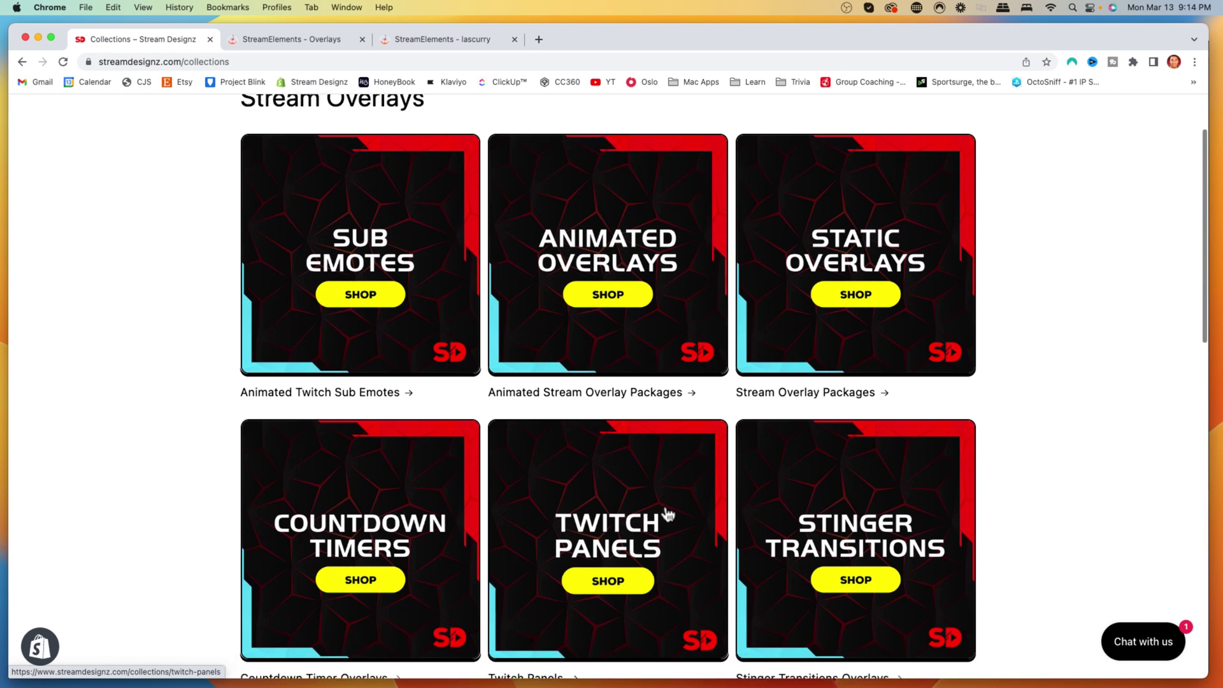
pyautogui.scroll(-3, 666, 516)
pyautogui.scroll(3, 463, 516)
pyautogui.scroll(2, 449, 507)
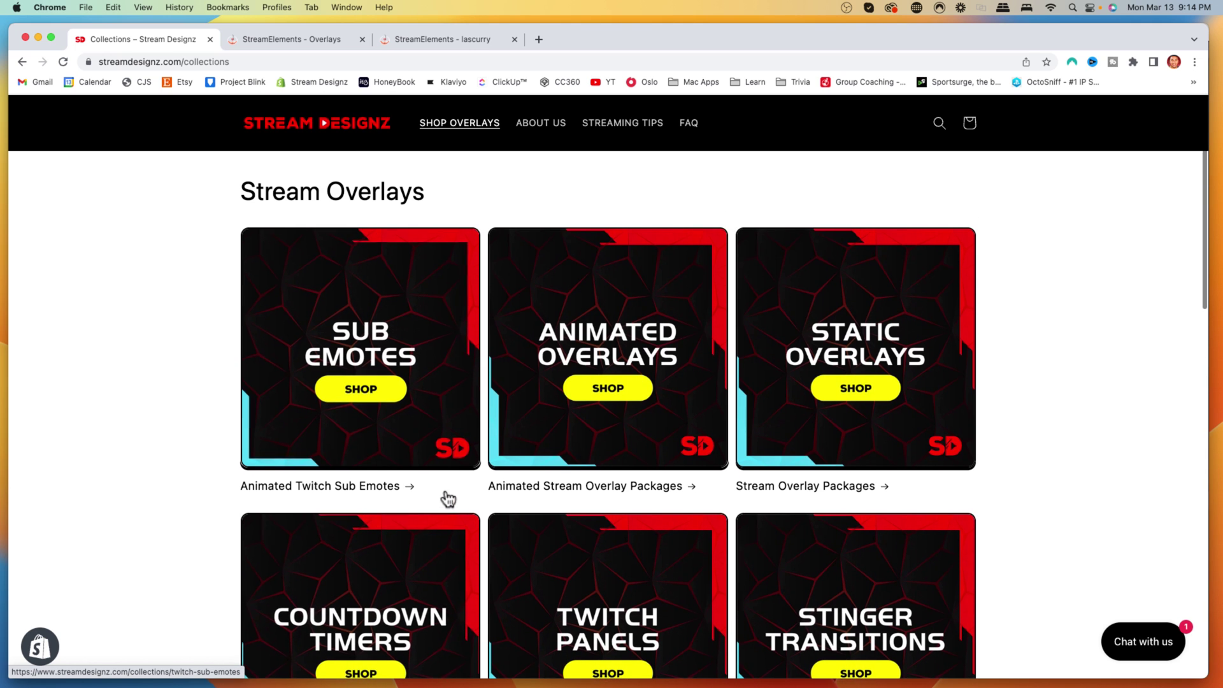